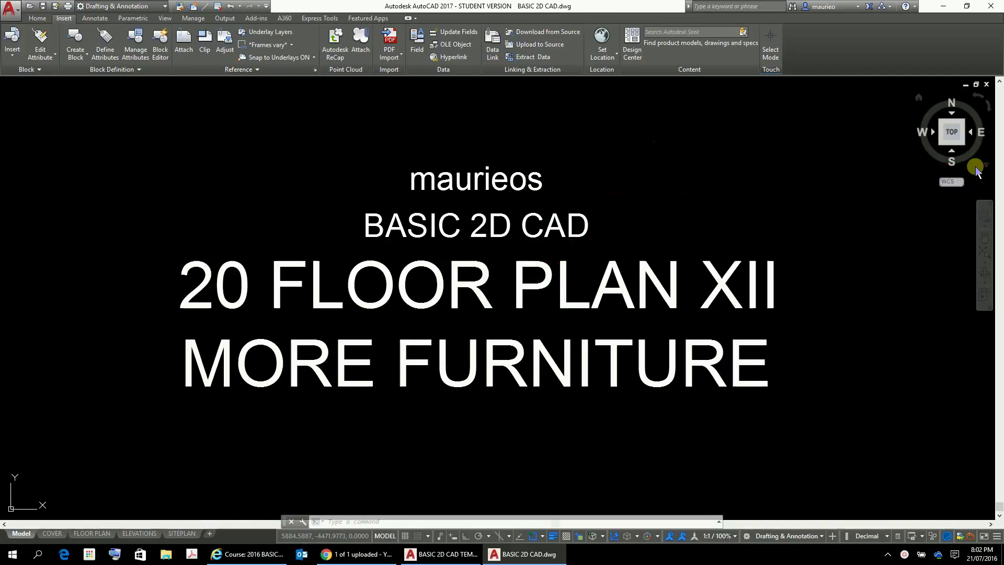
# - Bring the BASIC 2D CAD TEMP drawing to the front and maximize its window
pyautogui.click(507, 555)
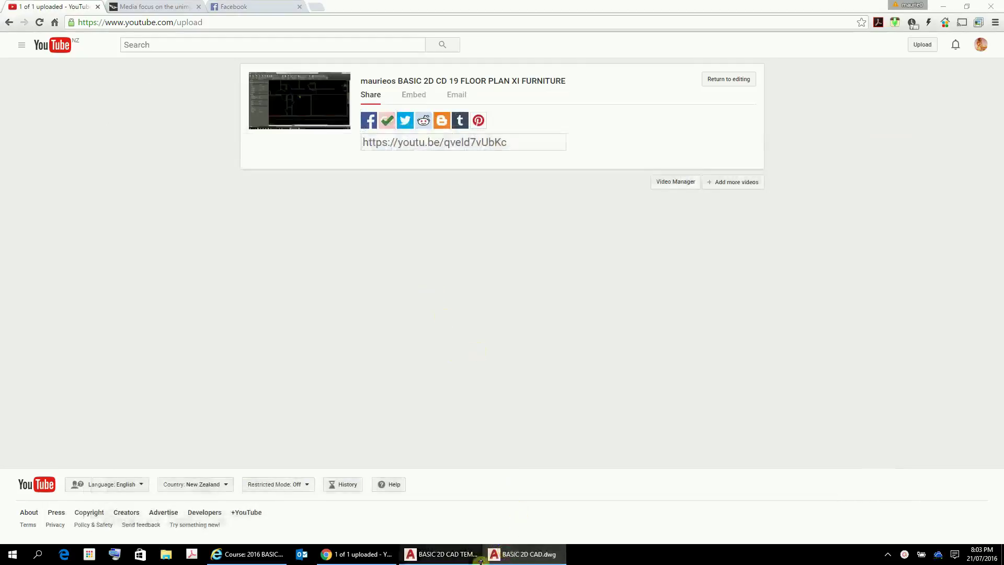
pyautogui.click(421, 555)
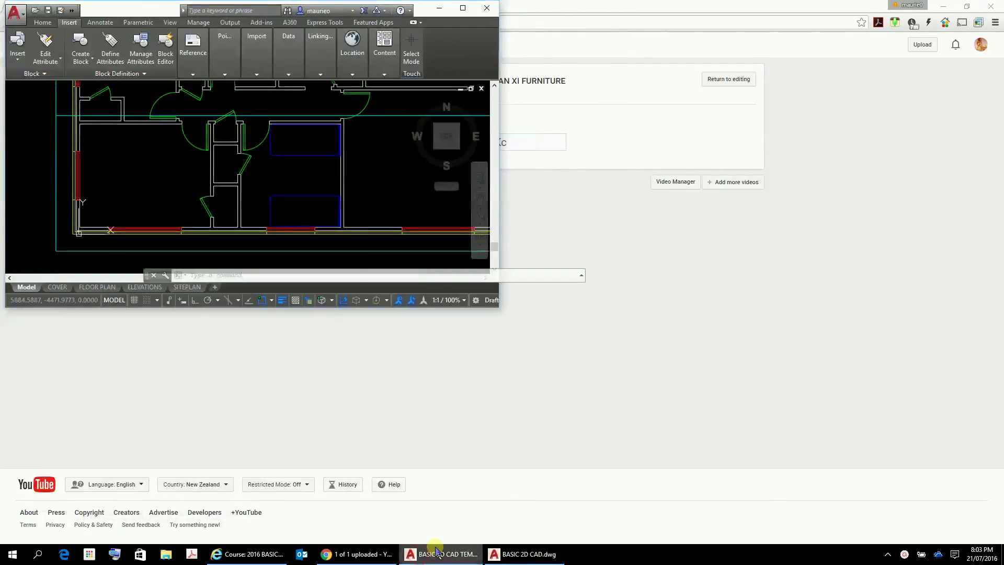
pyautogui.click(463, 8)
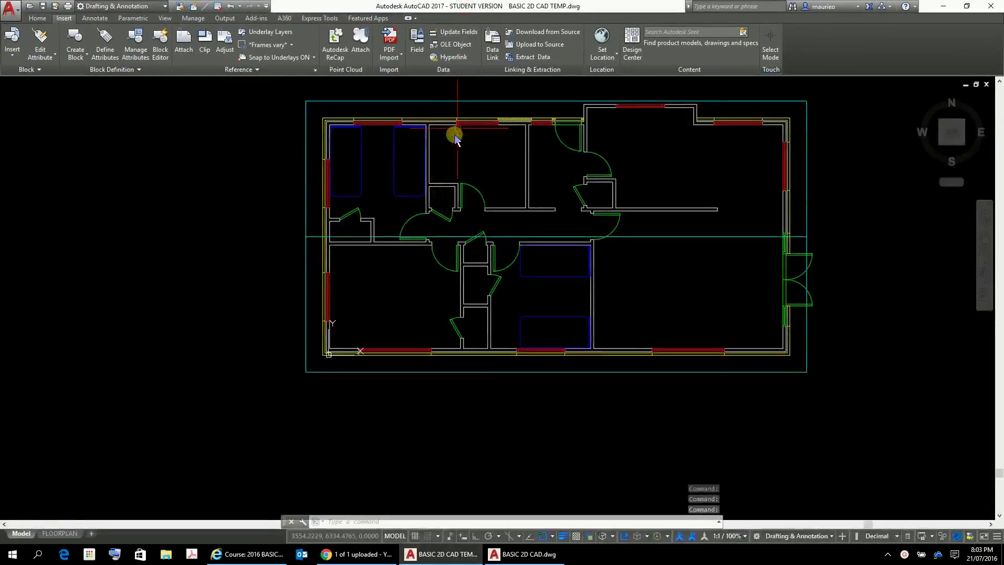
# - Zoom and pan around the floor plan to frame it in the view
pyautogui.scroll(1, 456, 127)
pyautogui.scroll(-4, 441, 197)
pyautogui.moveTo(442, 197); pyautogui.dragTo(479, 314, button='middle')
pyautogui.scroll(2, 456, 264)
pyautogui.scroll(-3, 460, 267)
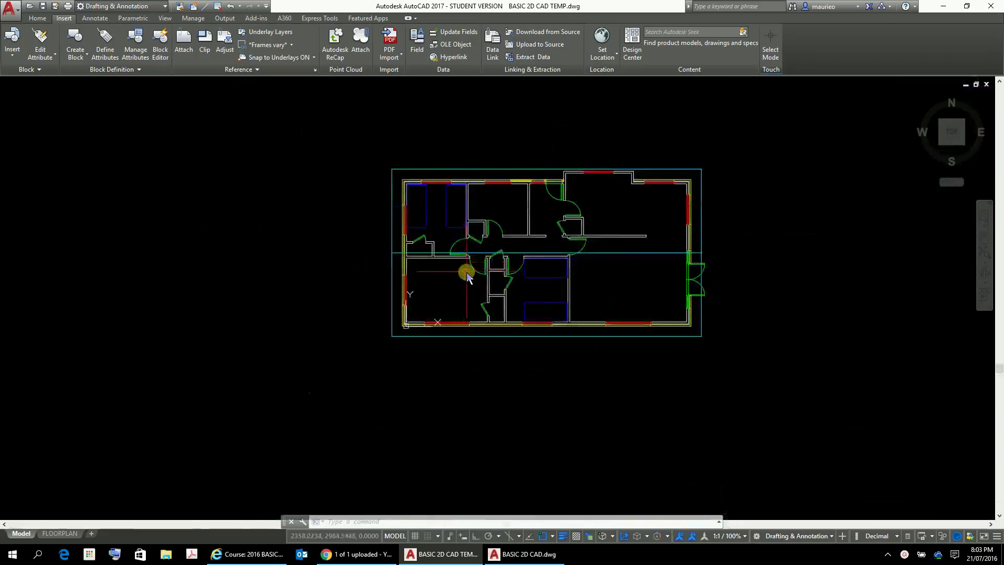
pyautogui.moveTo(466, 272); pyautogui.dragTo(400, 273, button='middle')
pyautogui.scroll(2, 662, 329)
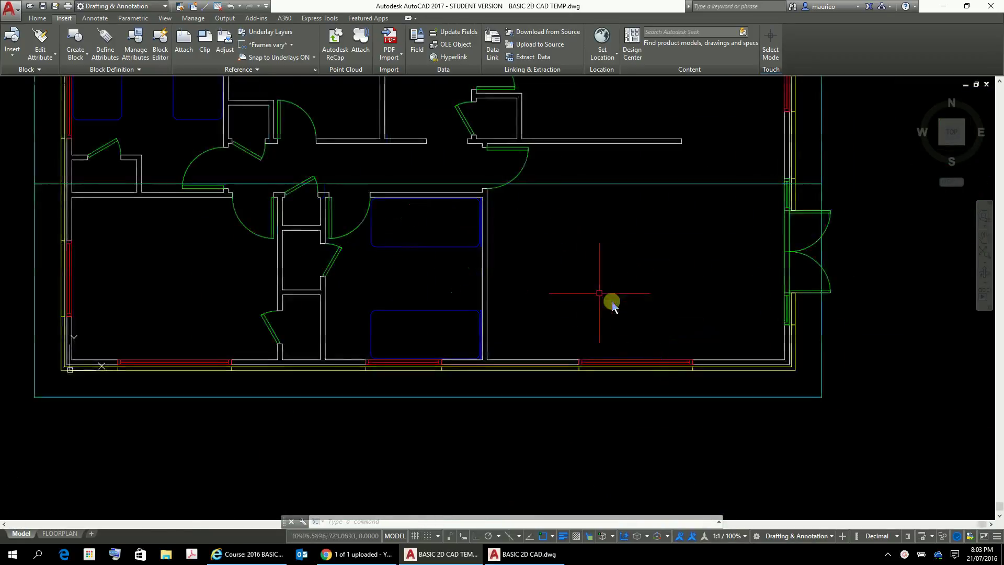
pyautogui.scroll(-2, 594, 289)
pyautogui.moveTo(594, 288); pyautogui.dragTo(538, 336, button='middle')
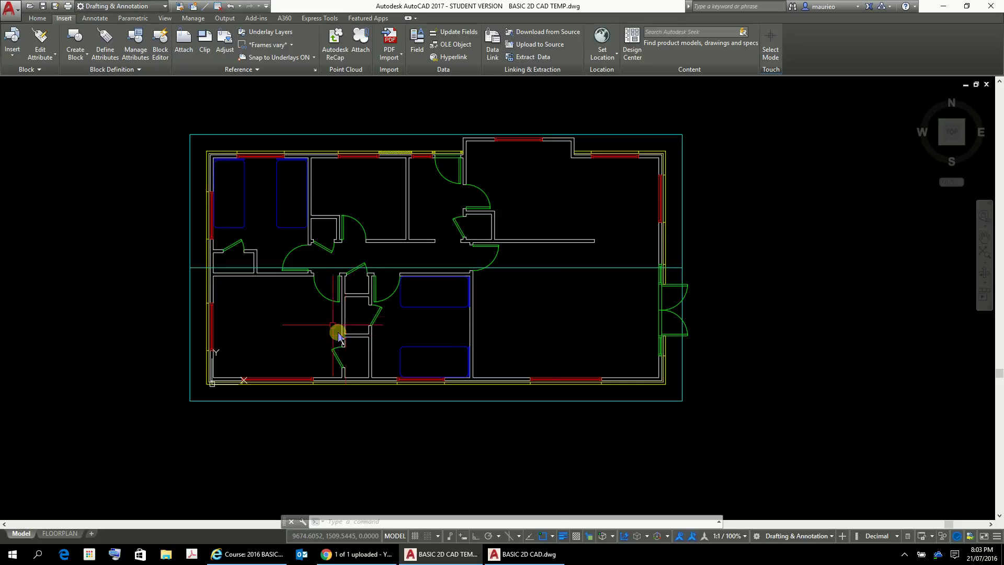
pyautogui.scroll(-5, 366, 332)
pyautogui.moveTo(376, 340); pyautogui.dragTo(643, 385, button='middle')
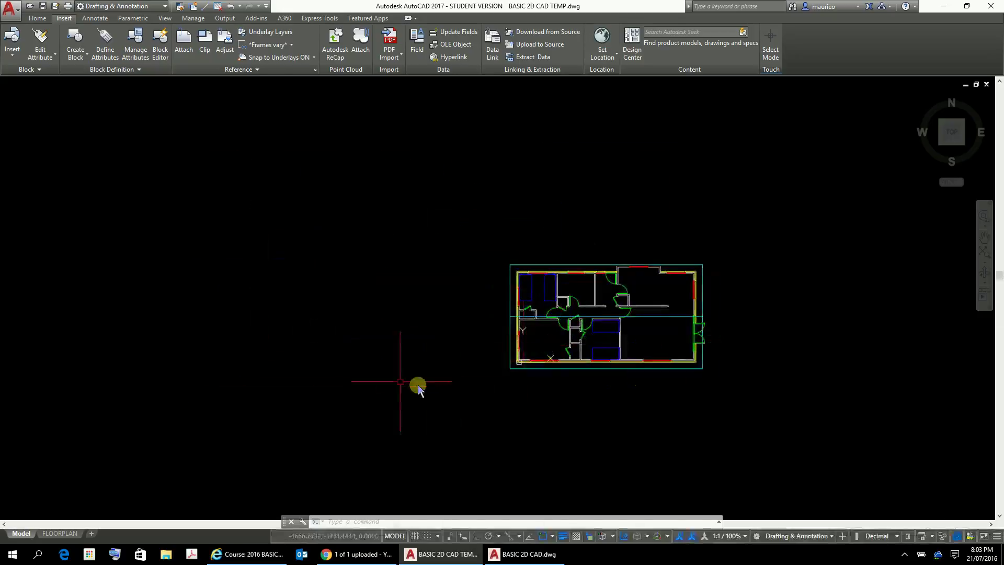
pyautogui.scroll(3, 387, 369)
pyautogui.scroll(-2, 387, 358)
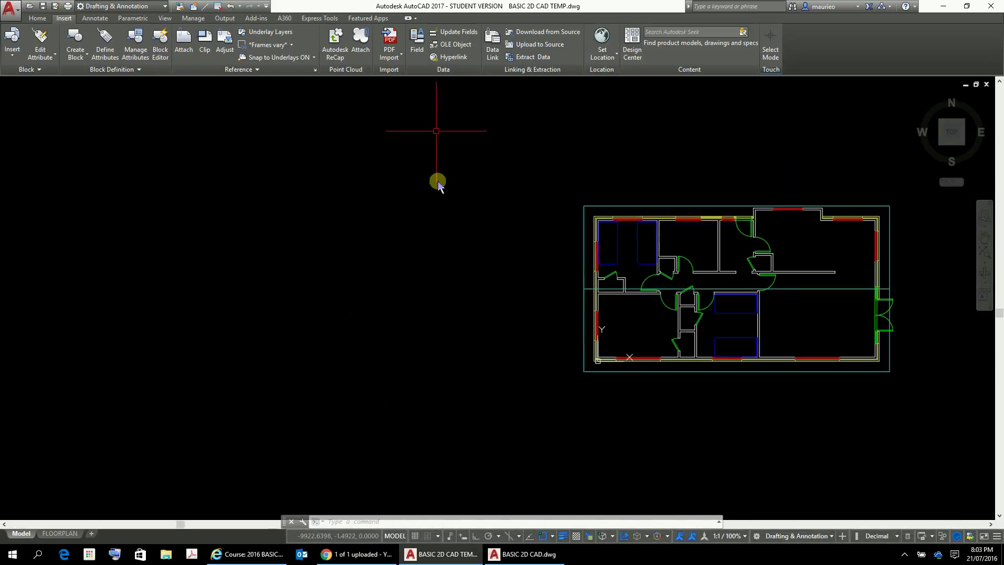
# - Make layer 0 current from the Home tab's layer list
pyautogui.click(37, 17)
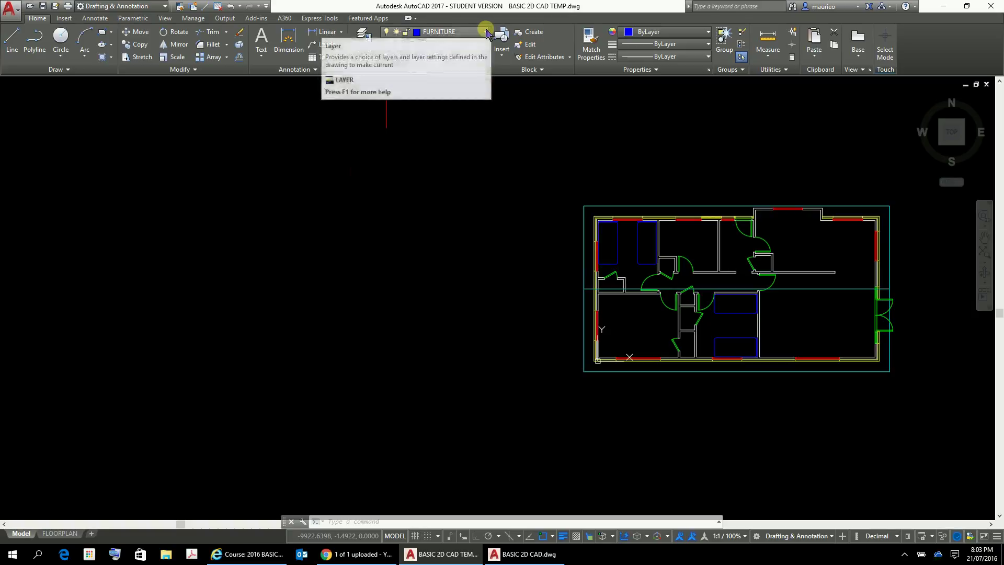
pyautogui.click(487, 33)
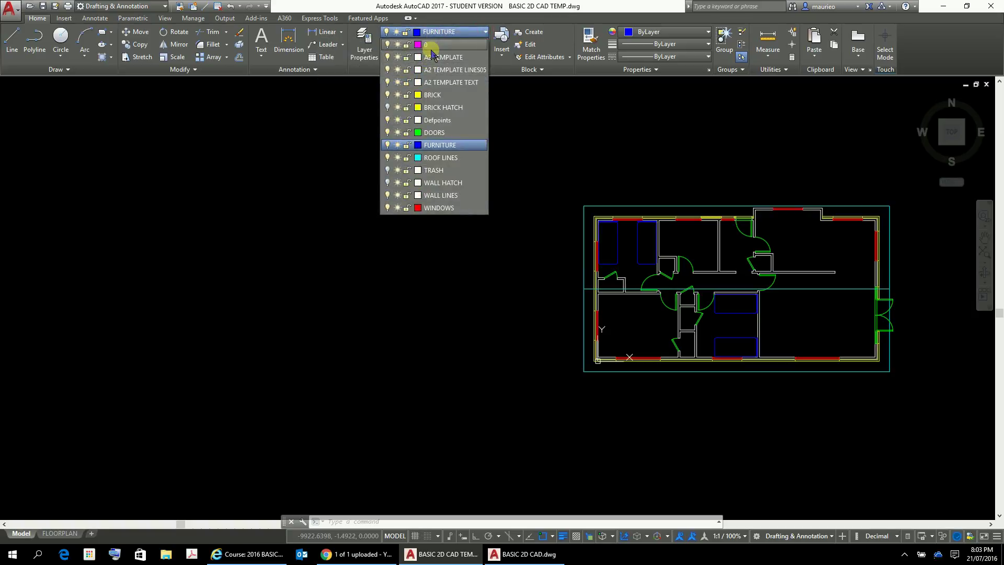
pyautogui.click(432, 46)
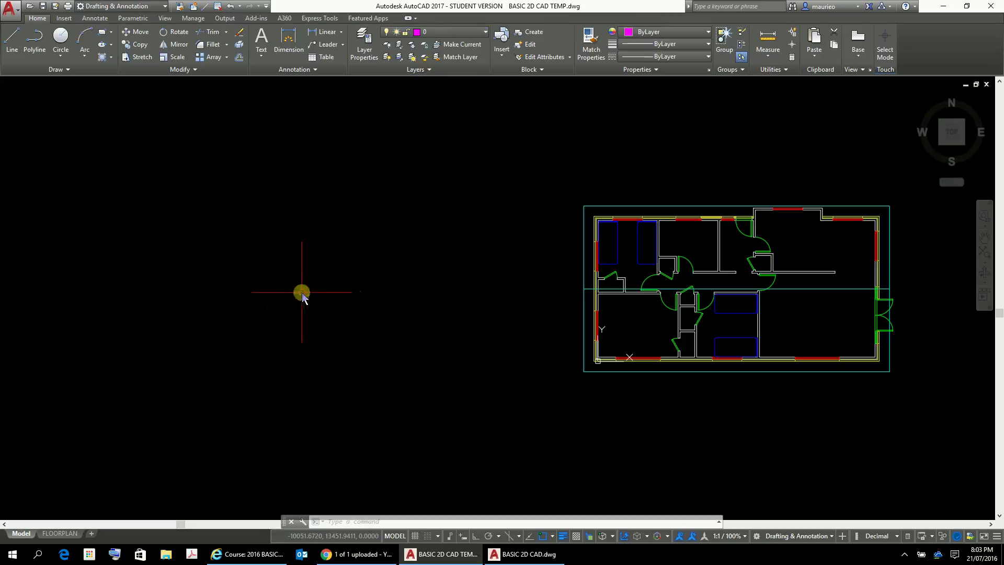
# - Pan the view to leave empty drawing space beside the floor plan
pyautogui.scroll(3, 334, 278)
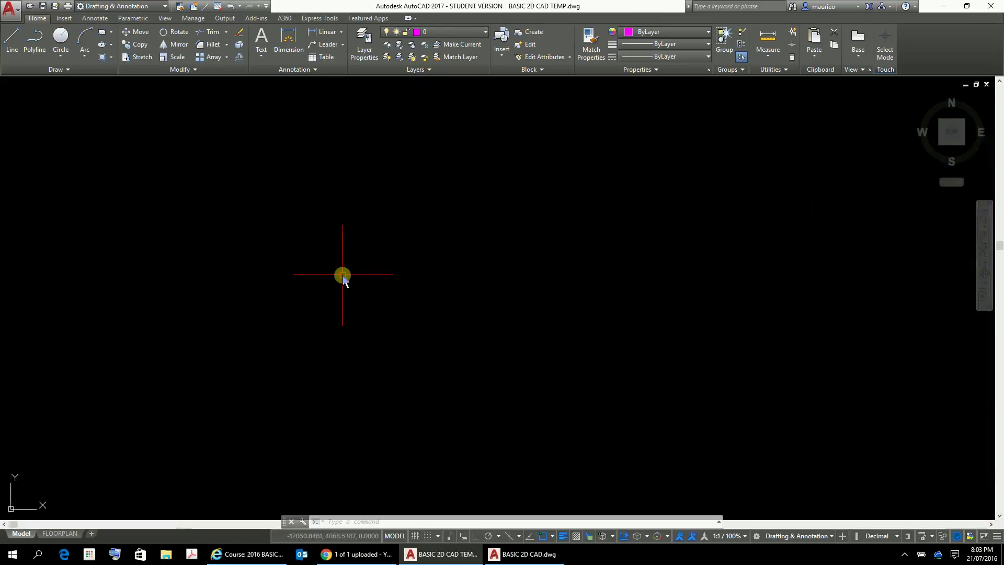
pyautogui.scroll(-3, 342, 277)
pyautogui.moveTo(343, 276)
pyautogui.mouseDown(button='middle')
pyautogui.moveTo(498, 313)
pyautogui.moveTo(430, 288)
pyautogui.mouseUp(button='middle')
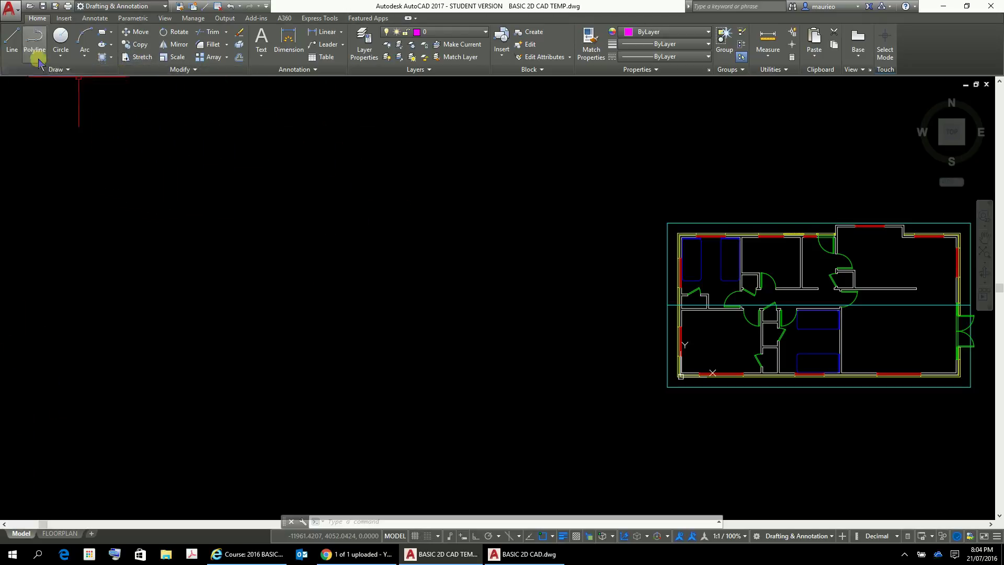
# - Draw a closed 750 × 680 rectangle with Ortho lines, sides 750, 680, 750, then close
pyautogui.click(13, 38)
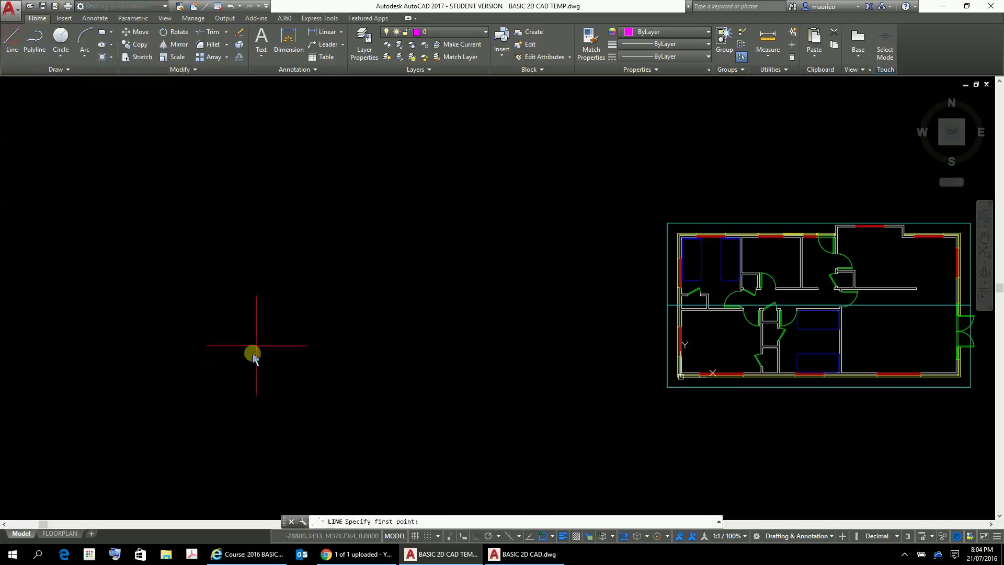
pyautogui.click(302, 312)
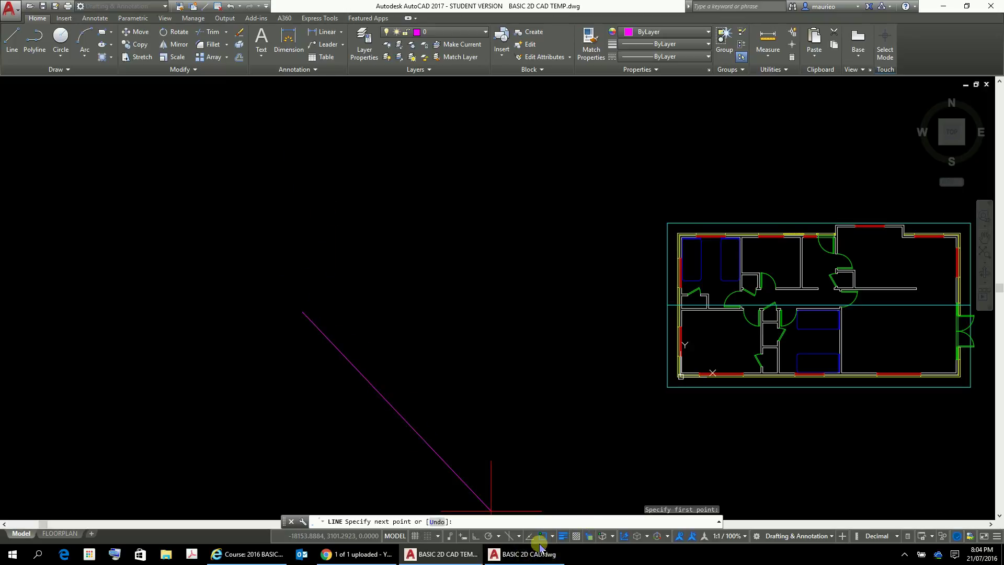
pyautogui.click(475, 536)
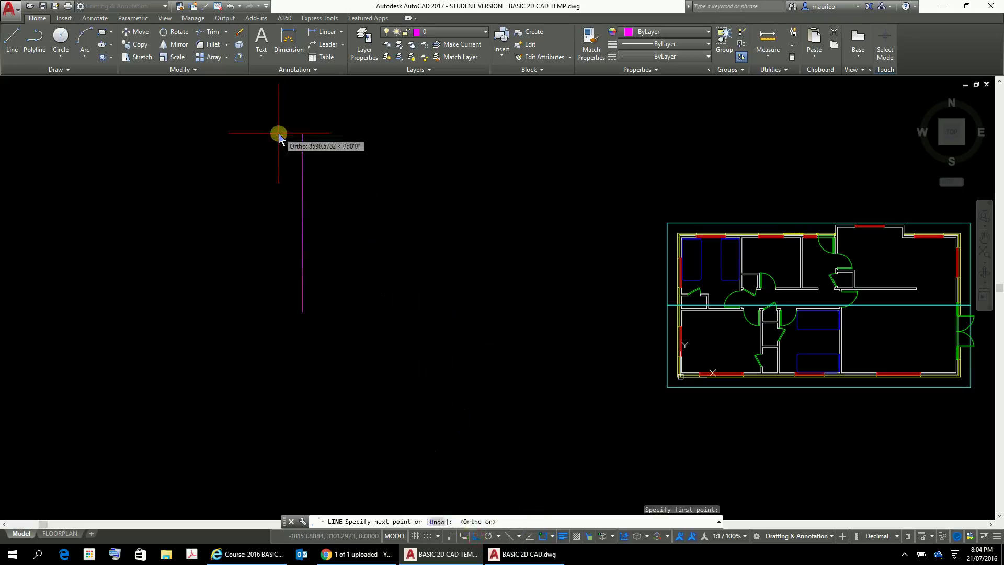
pyautogui.write('750')
pyautogui.press('Return')
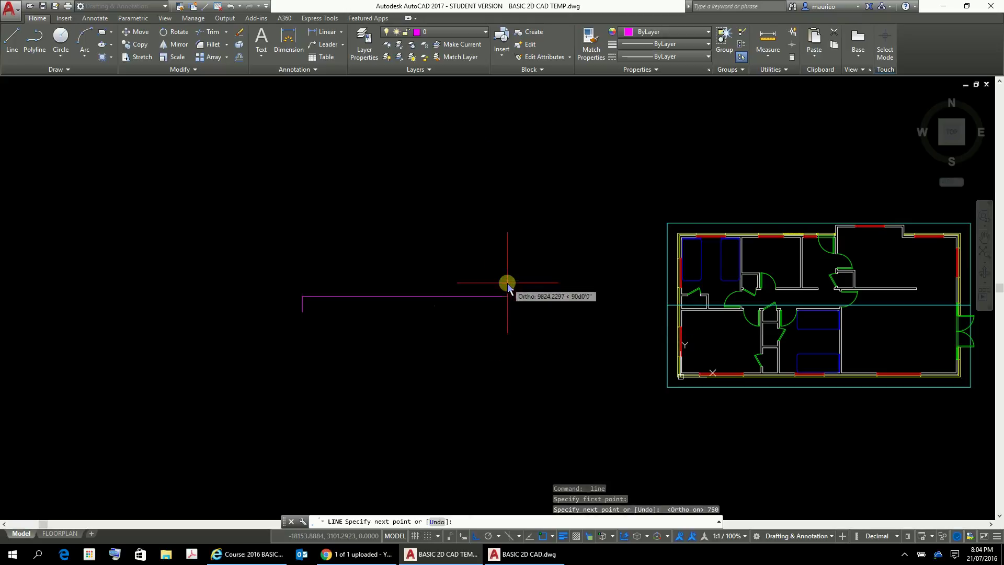
pyautogui.write('6')
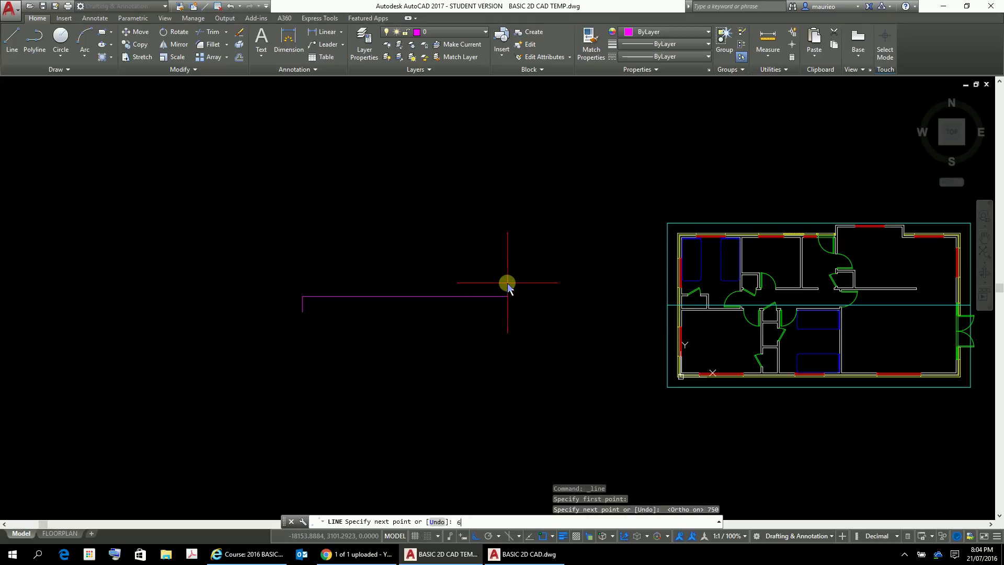
pyautogui.write('80')
pyautogui.press('Return')
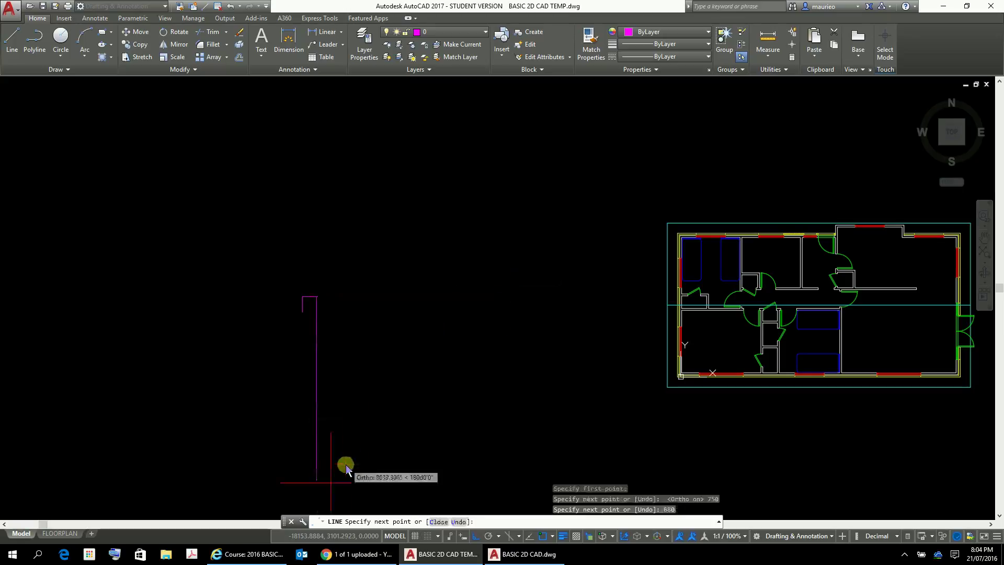
pyautogui.write('7')
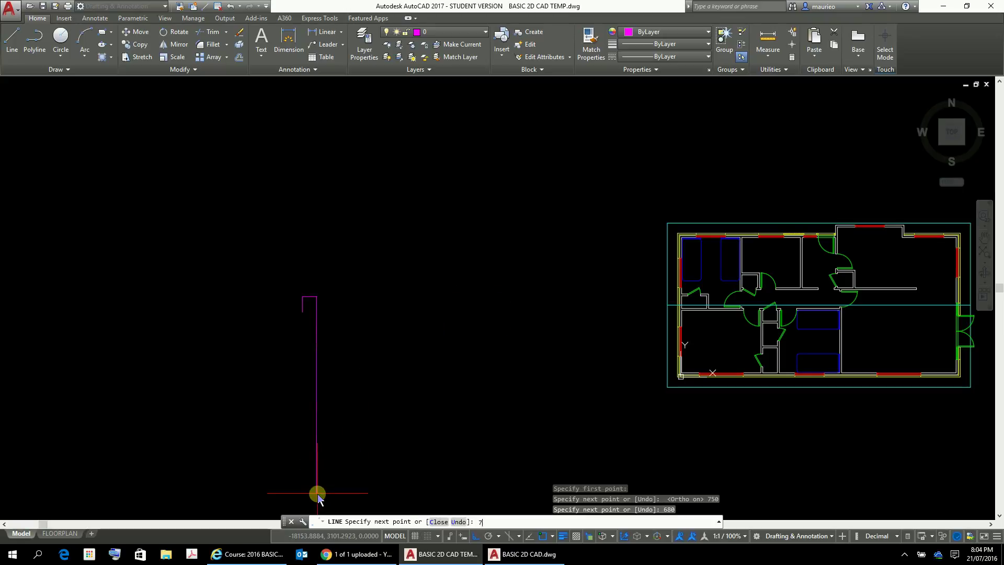
pyautogui.write('50')
pyautogui.press('Return')
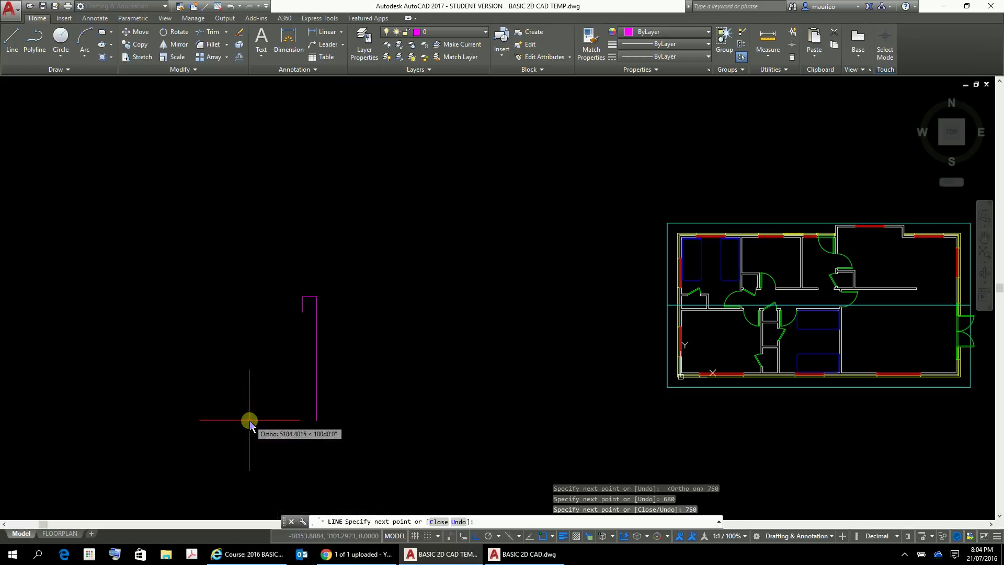
pyautogui.write('c')
pyautogui.press('Return')
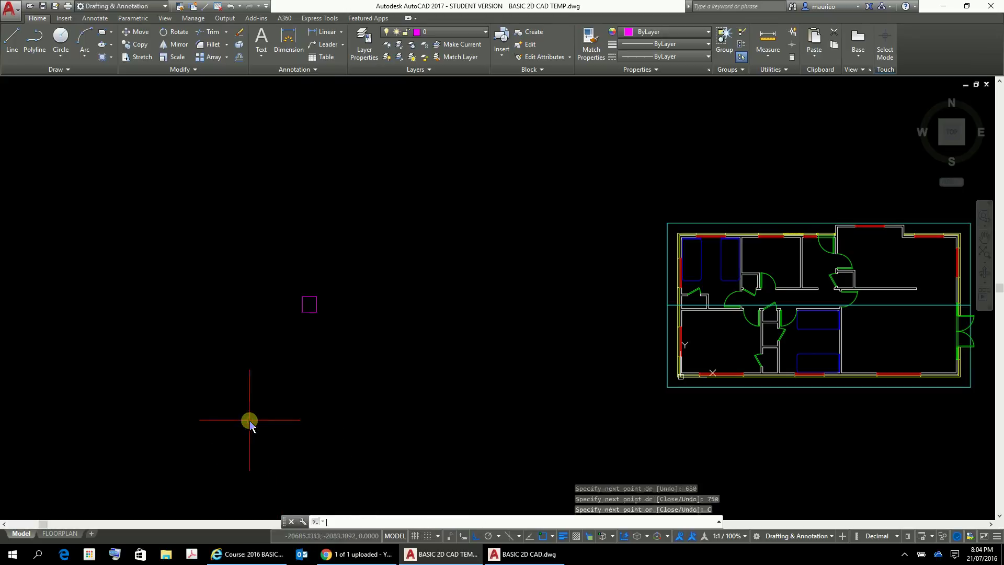
# - Offset the rectangle's left and right edges 100 units inward to mark the armrests
pyautogui.scroll(8, 305, 325)
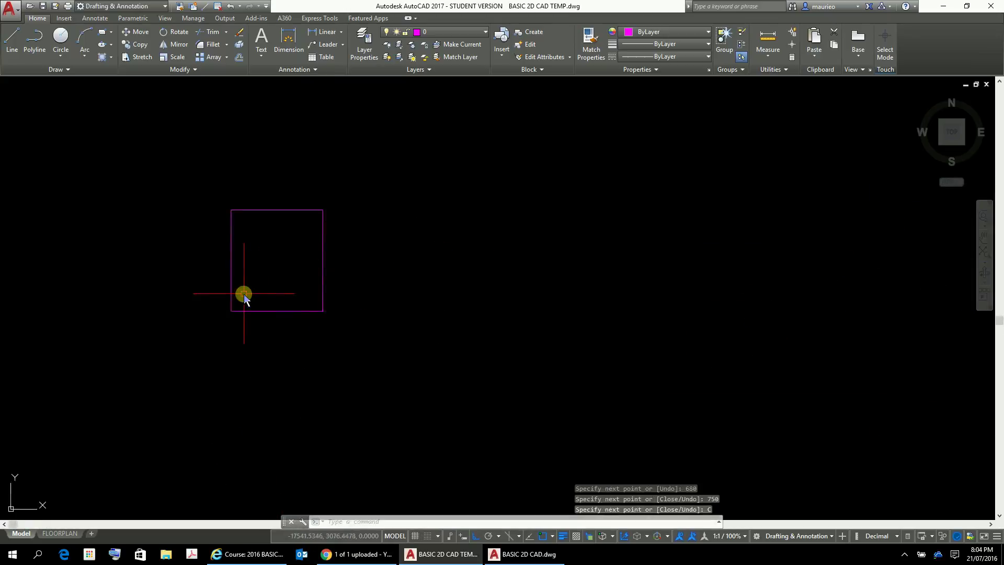
pyautogui.moveTo(242, 293); pyautogui.dragTo(505, 396, button='middle')
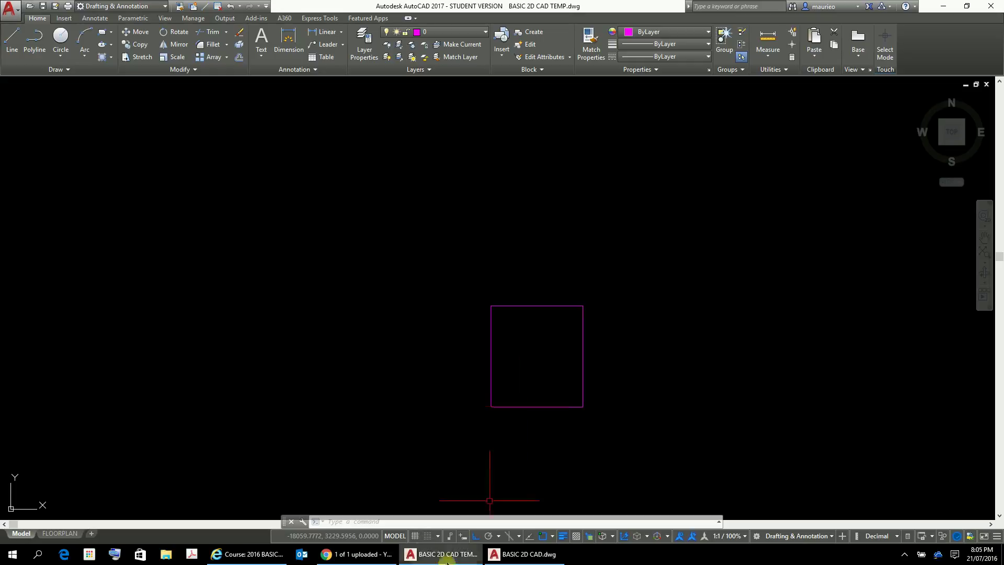
pyautogui.scroll(4, 511, 400)
pyautogui.moveTo(511, 397); pyautogui.dragTo(377, 386, button='middle')
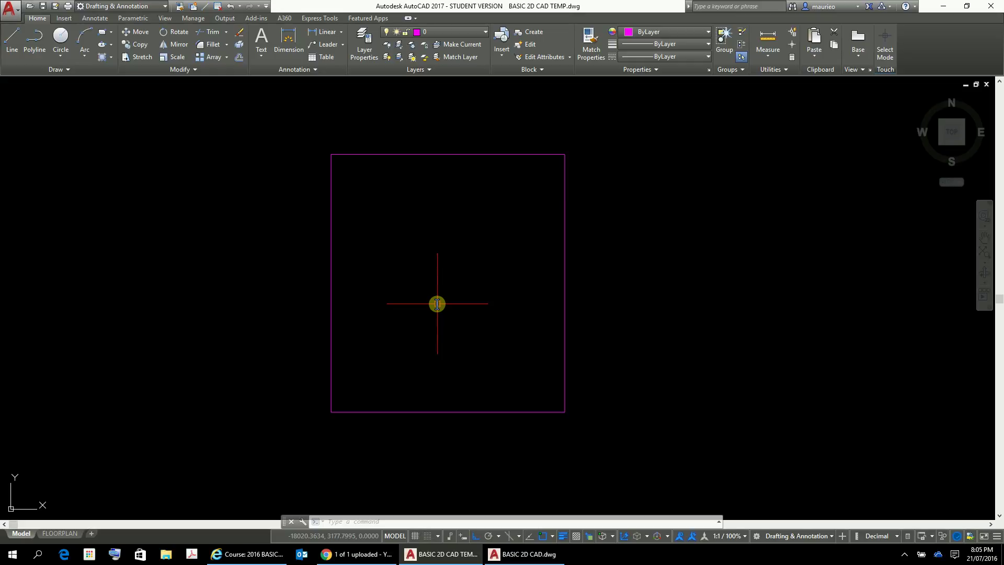
pyautogui.write('o')
pyautogui.press('Return')
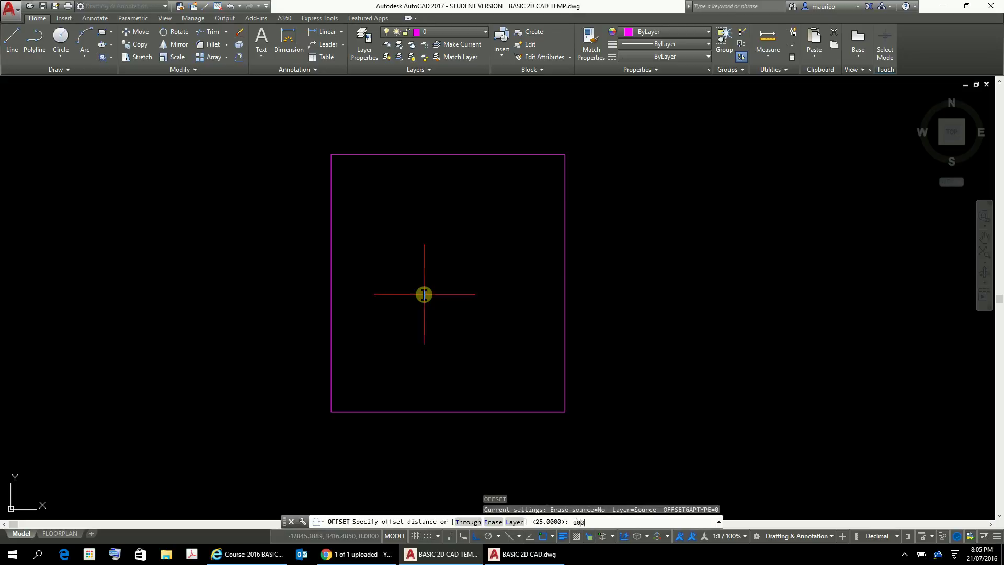
pyautogui.write('100')
pyautogui.press('Return')
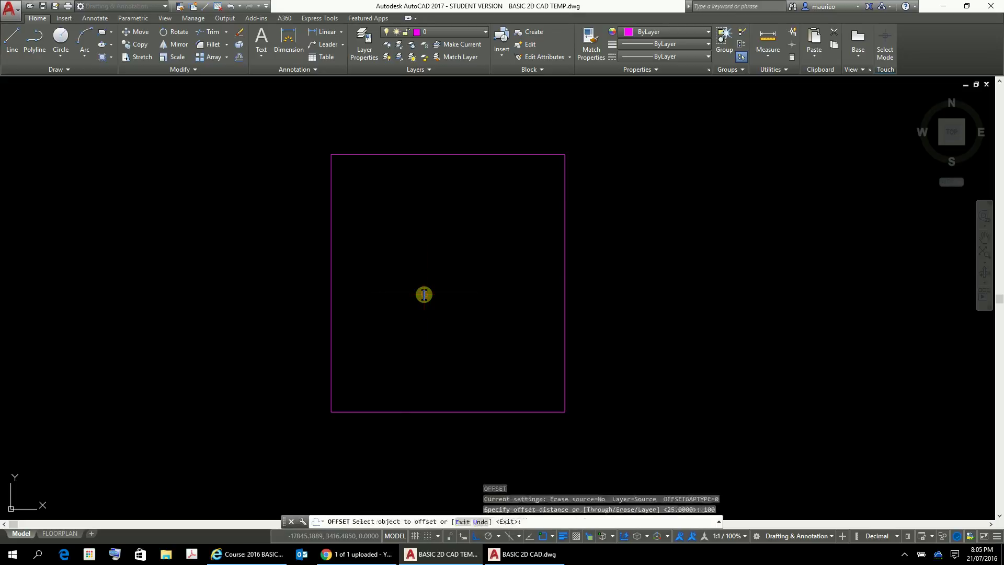
pyautogui.click(331, 327)
pyautogui.click(354, 325)
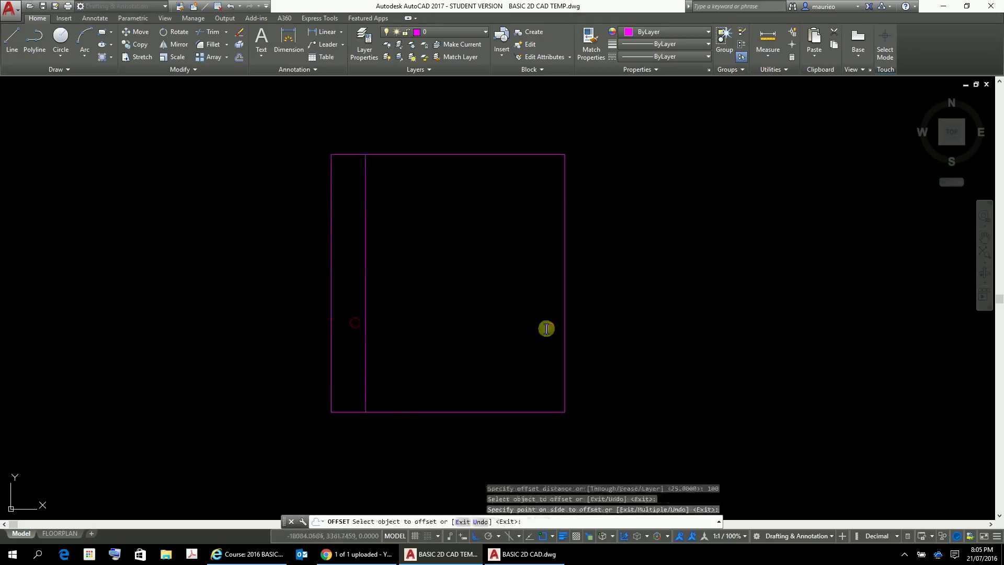
pyautogui.click(565, 317)
pyautogui.click(533, 313)
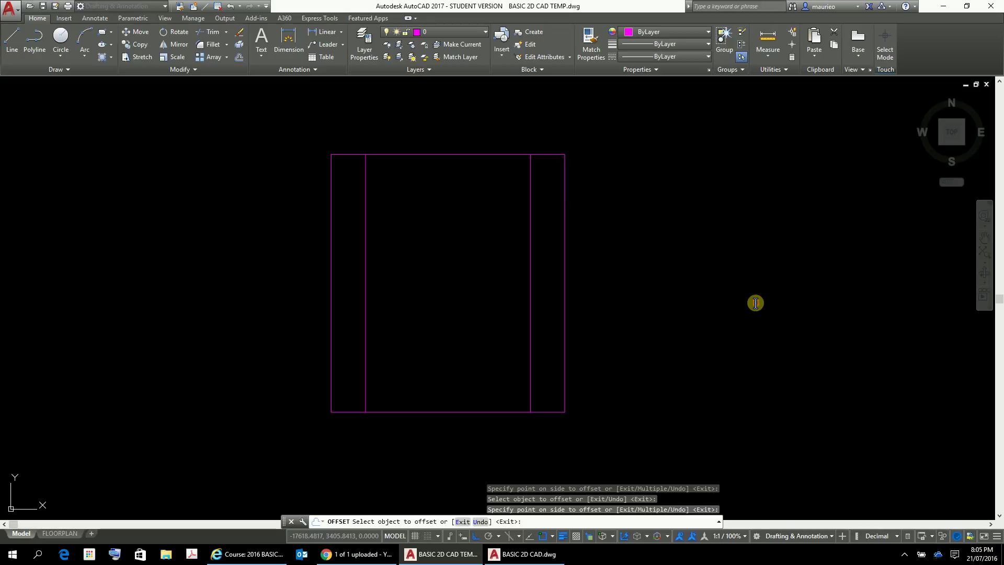
# - Offset the rectangle's bottom edge 150 units upward to create the seat line
pyautogui.press('Return')
pyautogui.write('o')
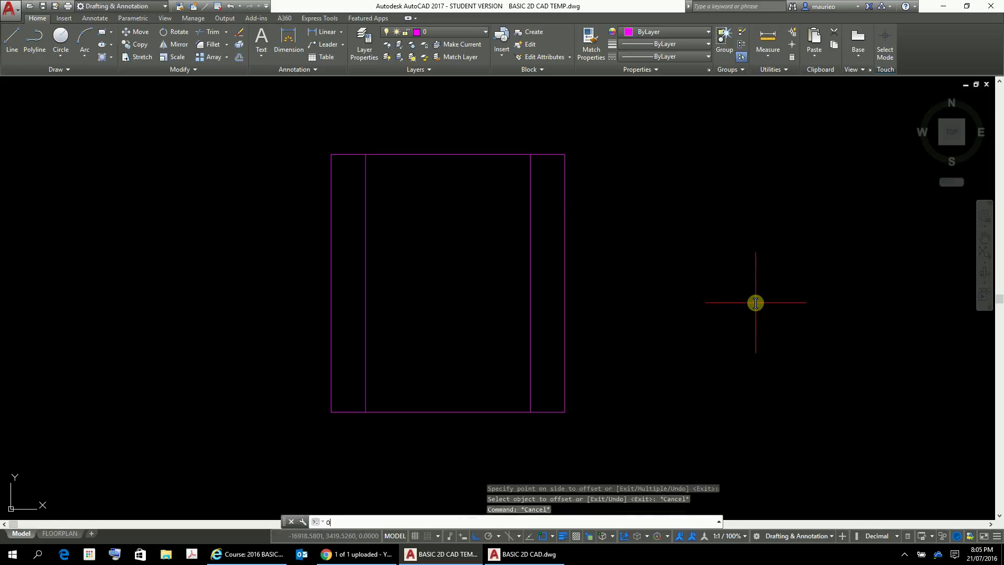
pyautogui.press('Return')
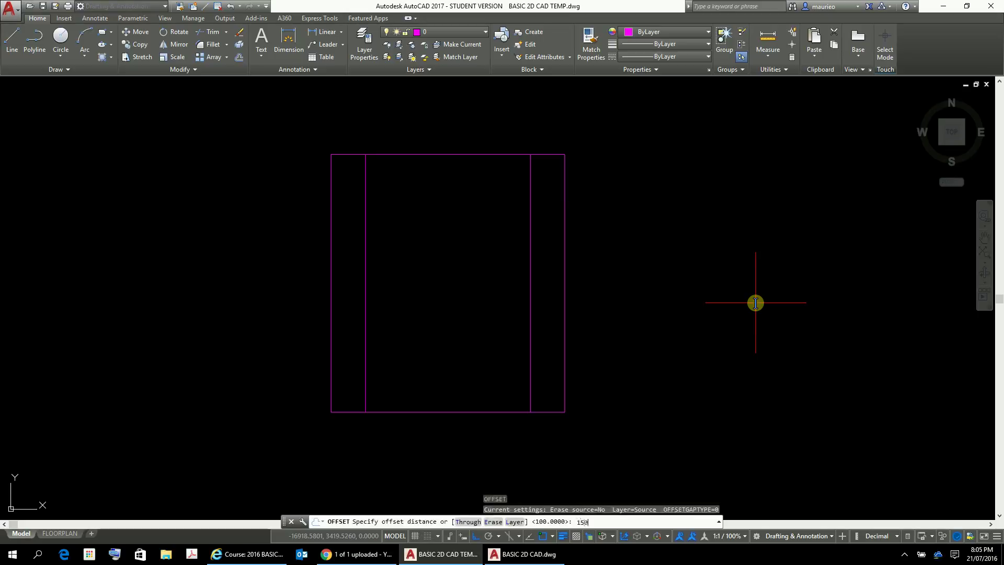
pyautogui.press('Return')
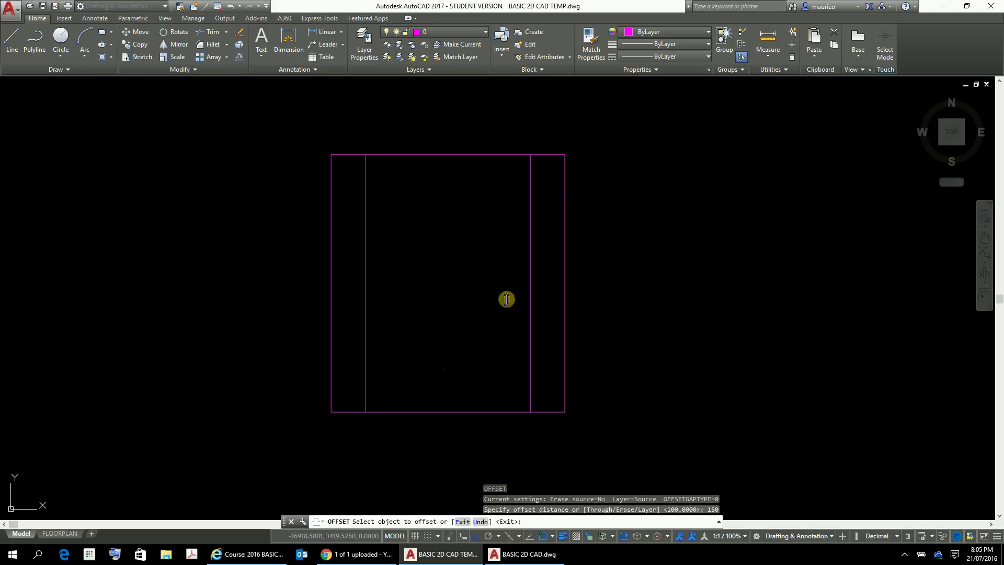
pyautogui.press('Escape')
pyautogui.press('Escape')
pyautogui.press('Escape')
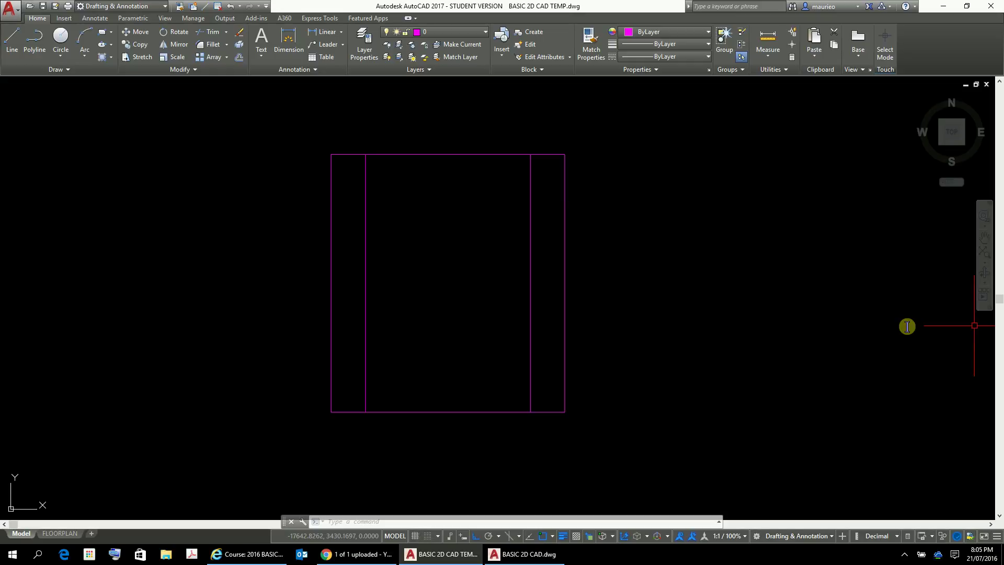
pyautogui.write('o')
pyautogui.press('Return')
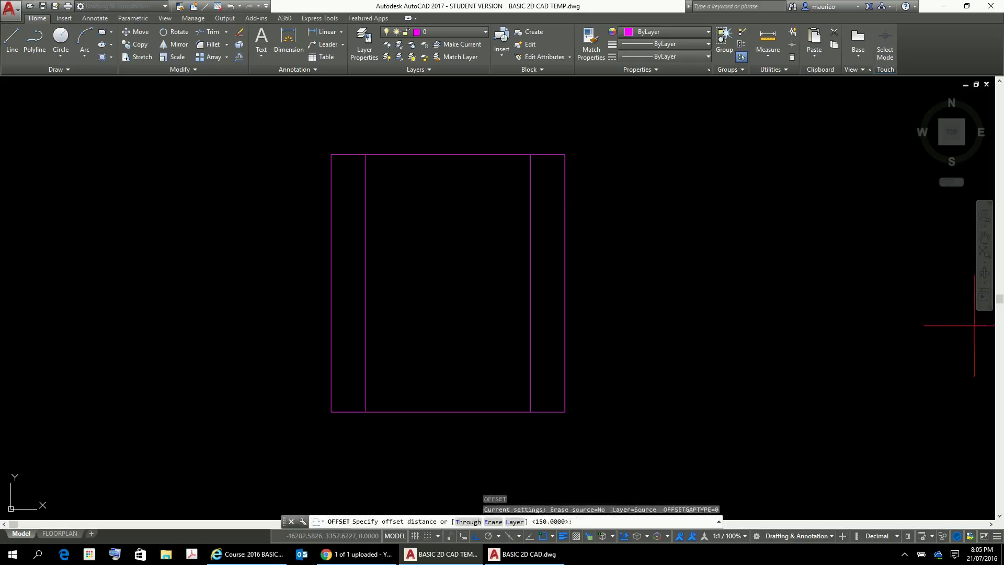
pyautogui.press('Return')
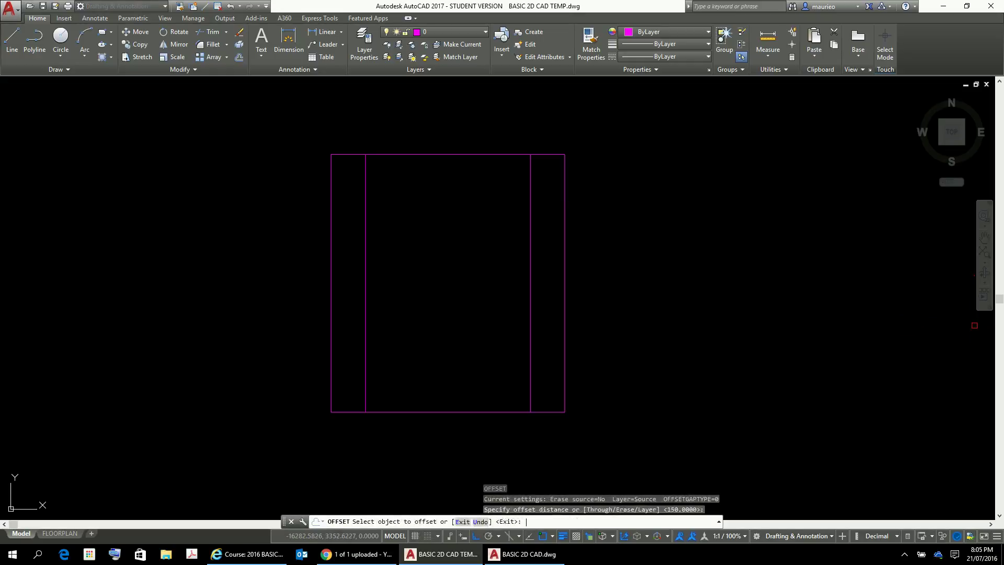
pyautogui.click(483, 413)
pyautogui.click(481, 400)
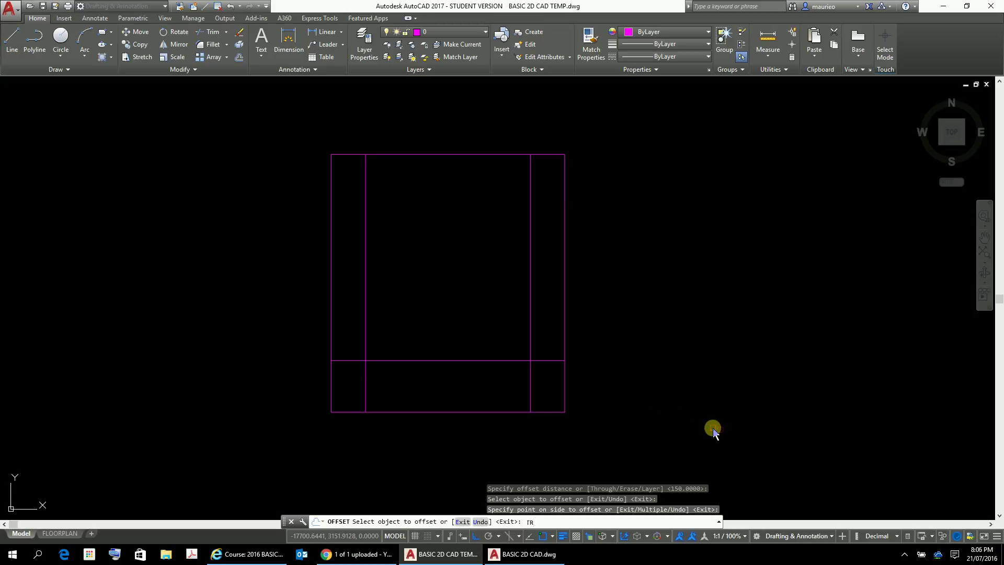
# - Trim both inner armrest lines below the 150 seat line using TR
pyautogui.press('Return')
pyautogui.press('Return')
pyautogui.click(529, 383)
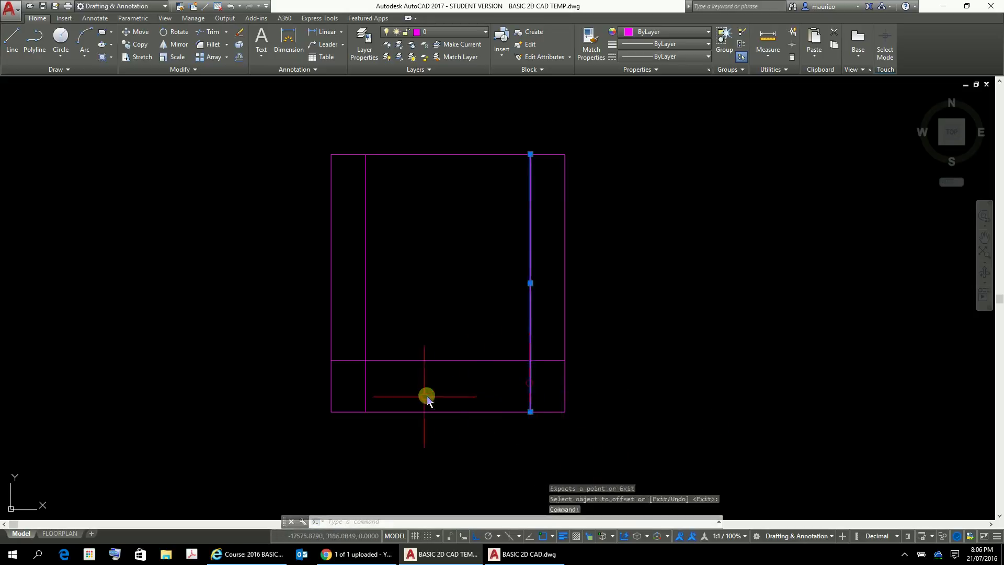
pyautogui.press('Escape')
pyautogui.press('Escape')
pyautogui.press('Escape')
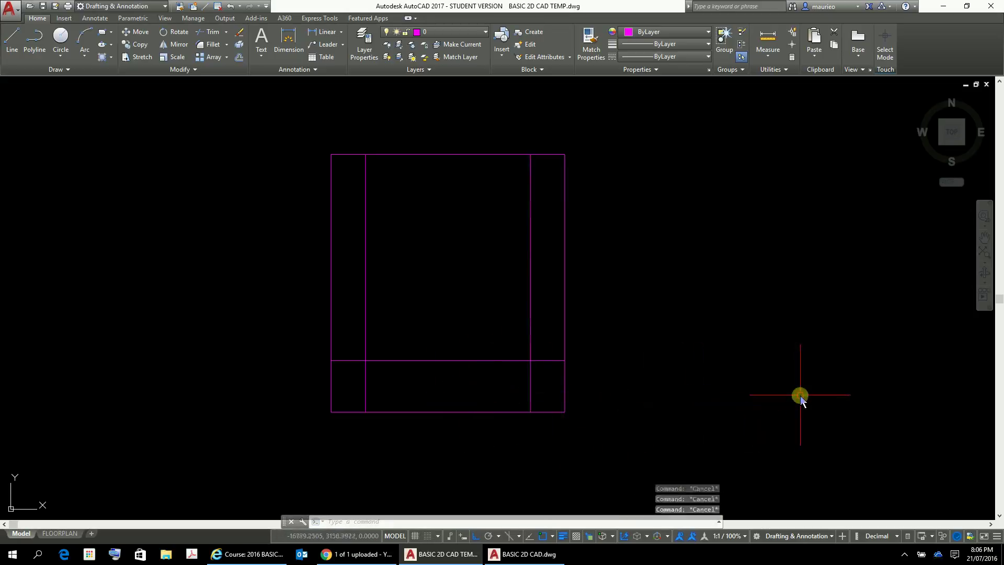
pyautogui.write('TR')
pyautogui.press('Return')
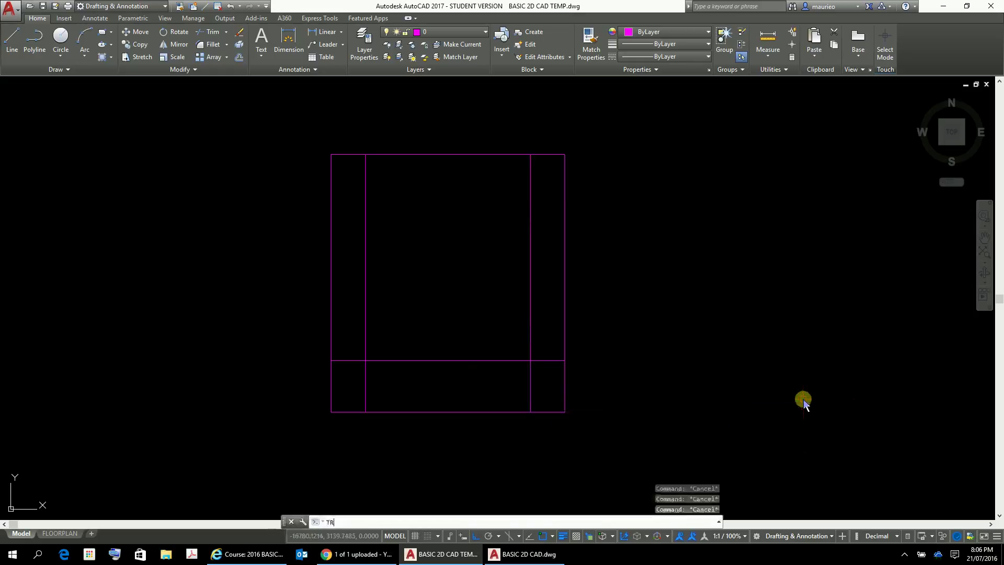
pyautogui.press('Return')
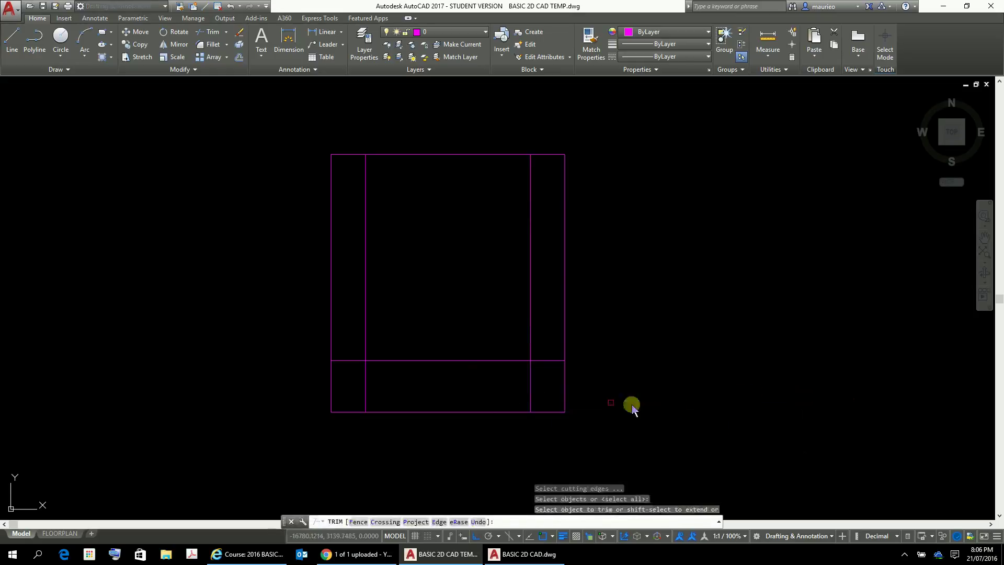
pyautogui.click(530, 380)
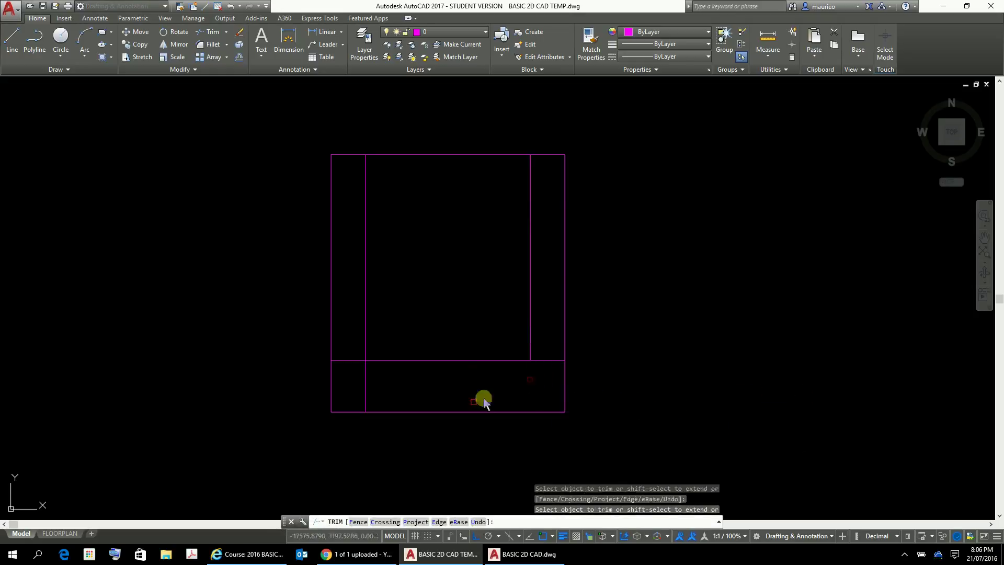
pyautogui.click(367, 395)
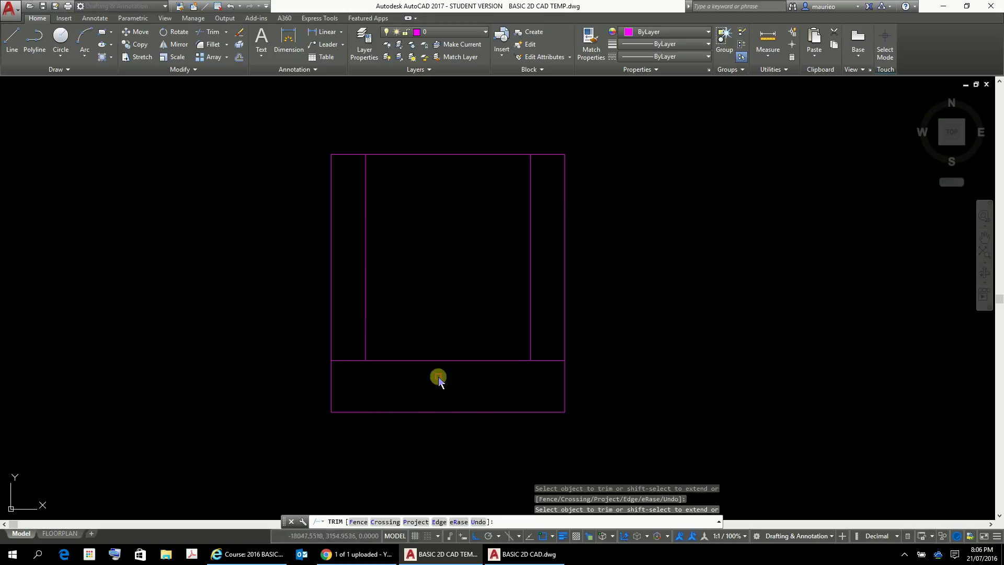
pyautogui.click(363, 355)
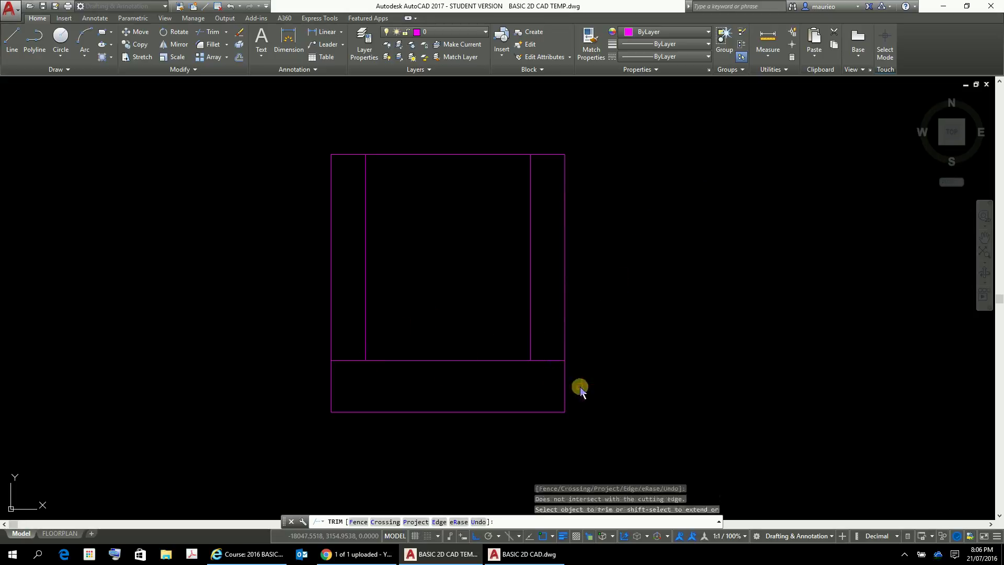
pyautogui.press('Escape')
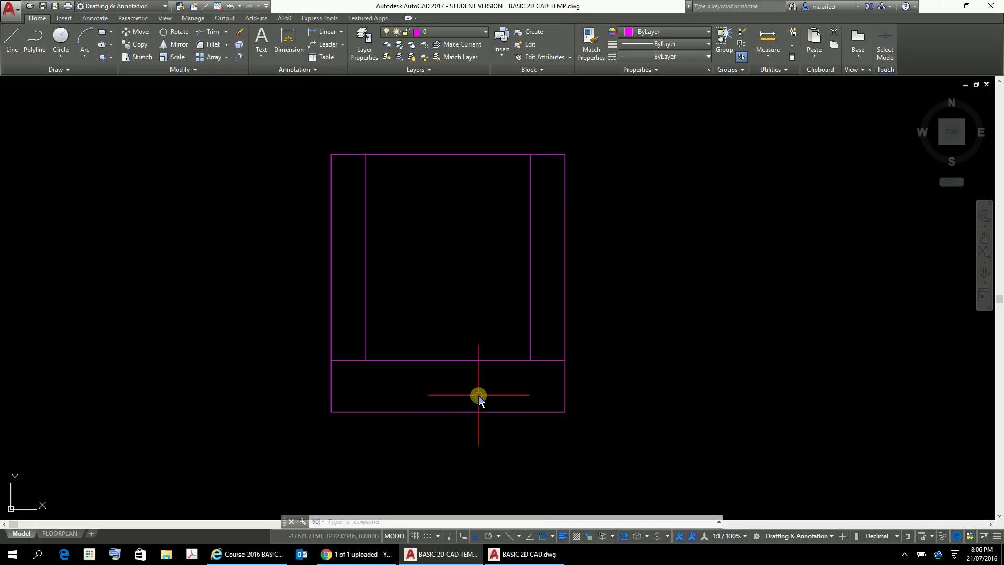
pyautogui.write('l')
pyautogui.press('Return')
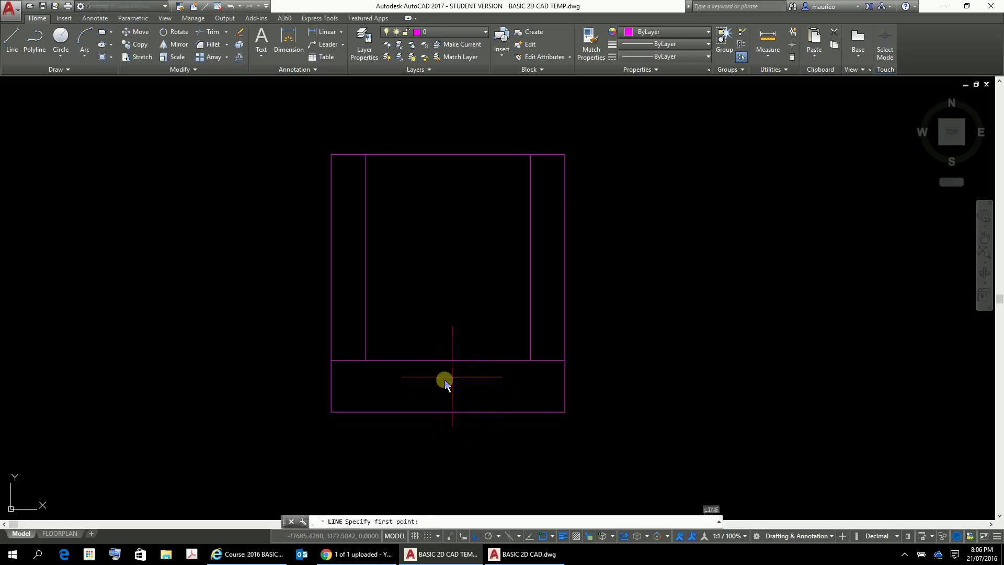
pyautogui.click(448, 359)
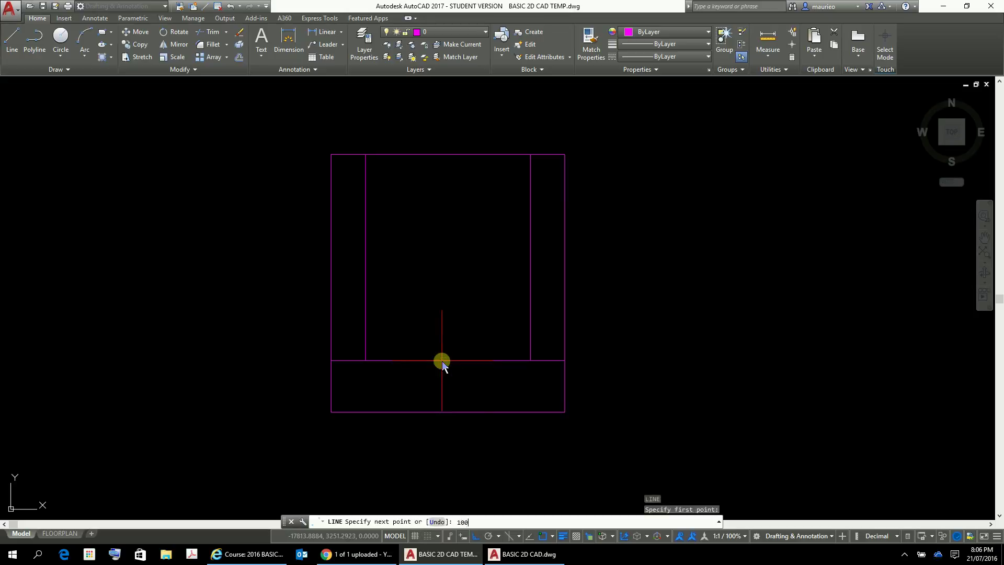
pyautogui.write('100')
pyautogui.press('Return')
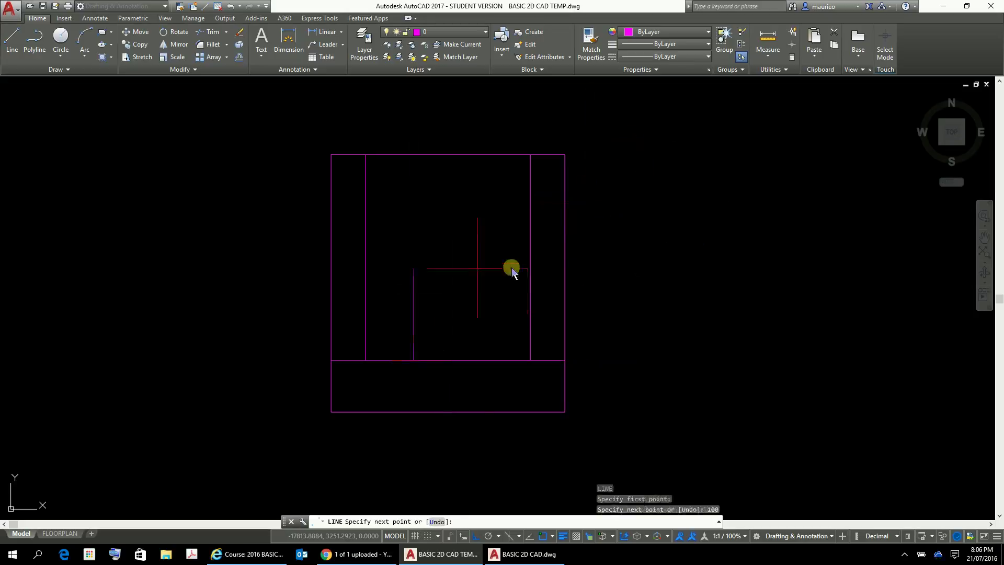
pyautogui.press('Escape')
pyautogui.press('Escape')
pyautogui.press('Escape')
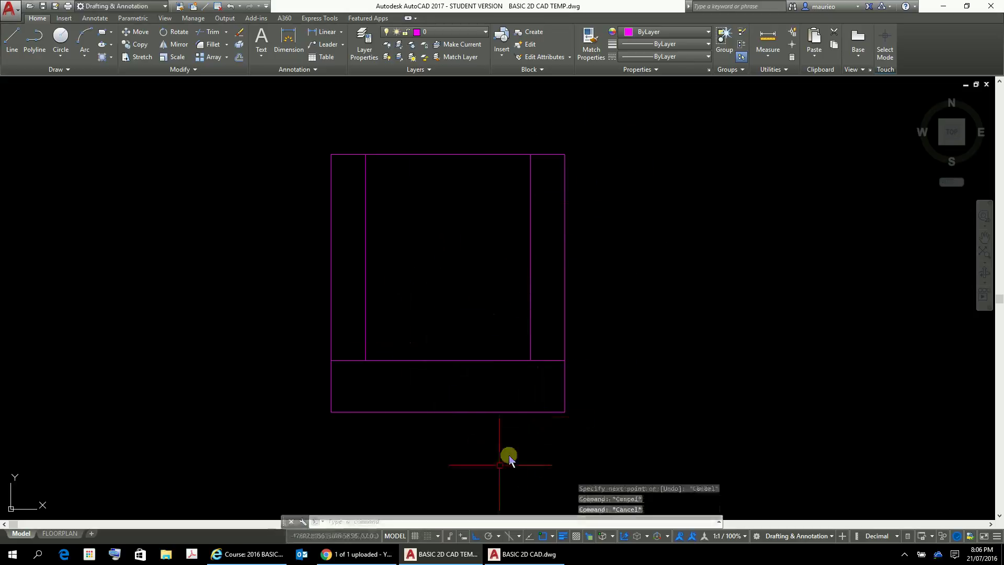
pyautogui.write('l')
pyautogui.press('Return')
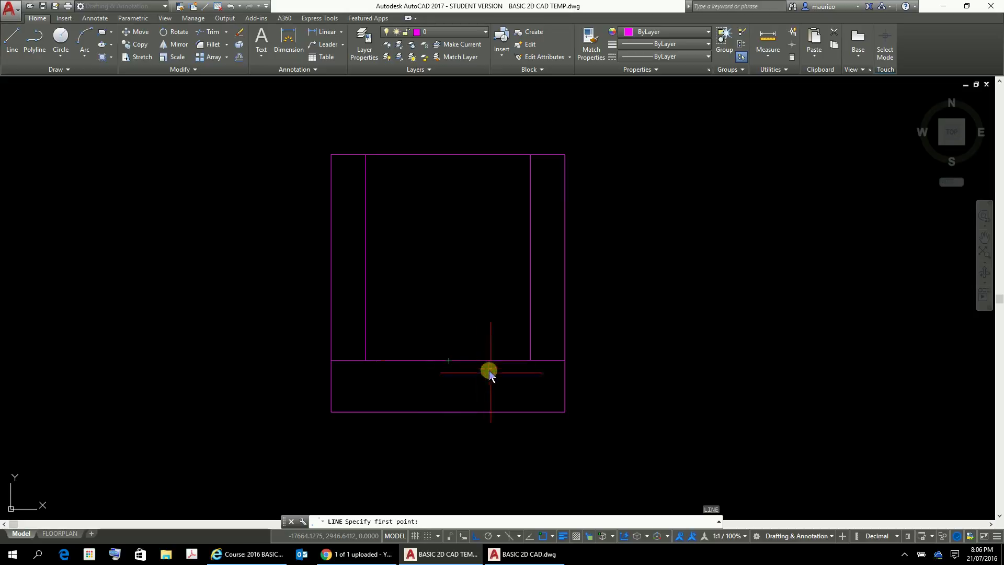
pyautogui.press('Escape')
pyautogui.press('Escape')
pyautogui.press('Escape')
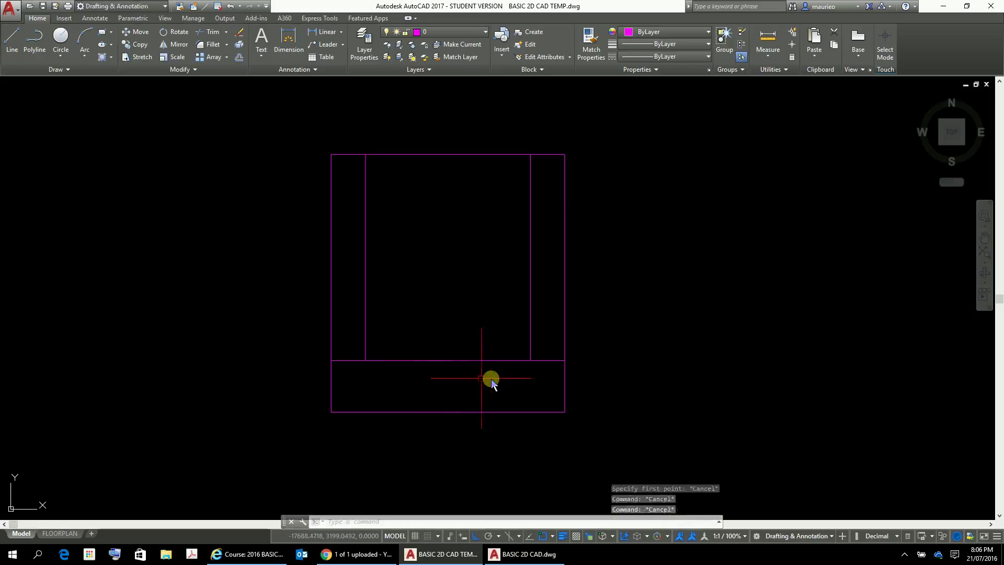
# - Select the short line on the seat edge, start rotating it, then cancel
pyautogui.click(426, 365)
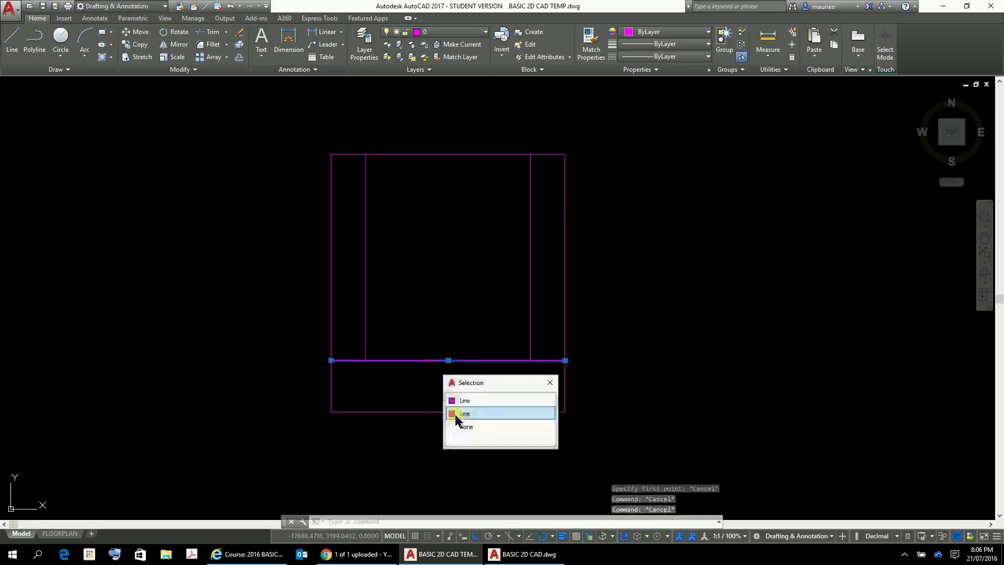
pyautogui.click(494, 400)
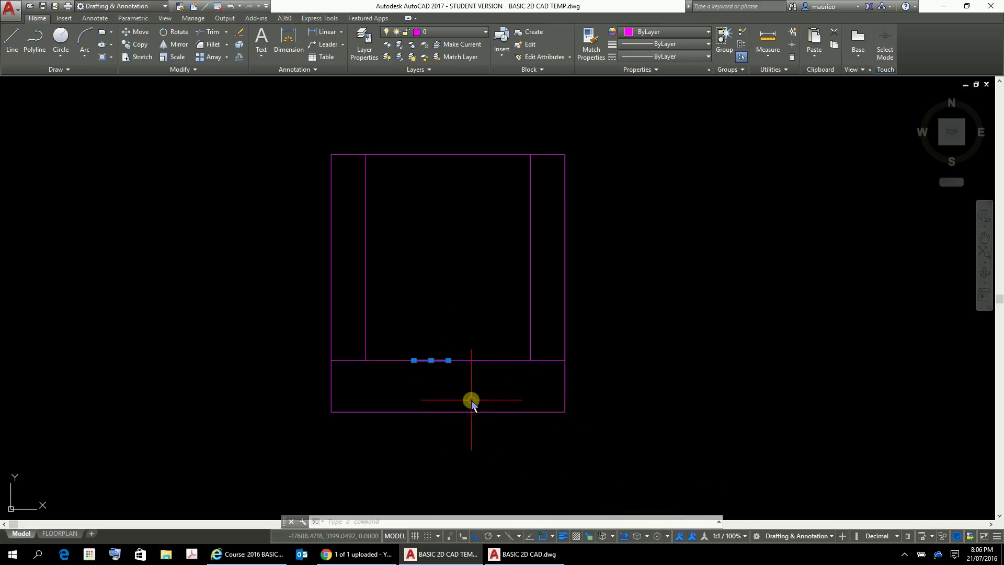
pyautogui.write('R')
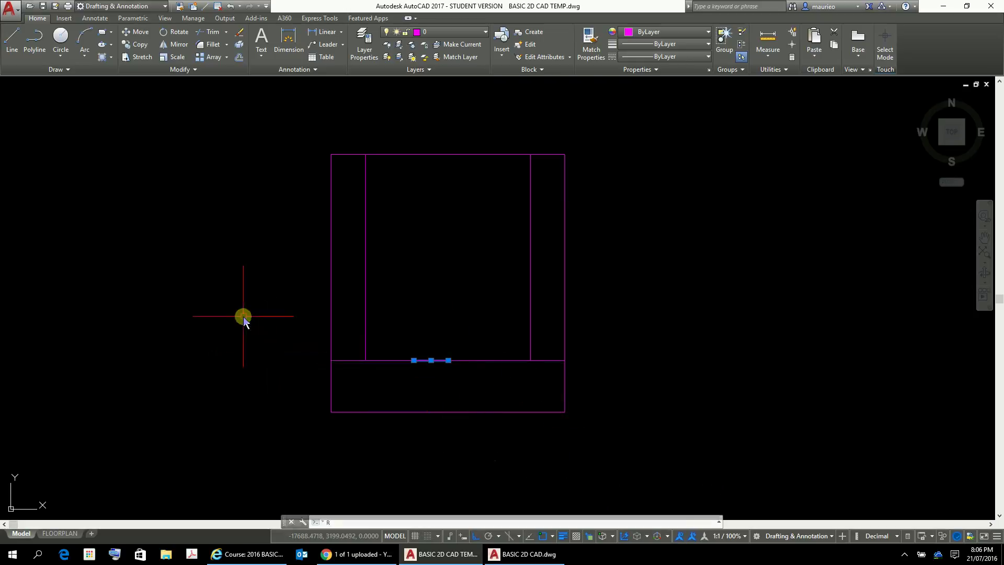
pyautogui.write('O')
pyautogui.press('Return')
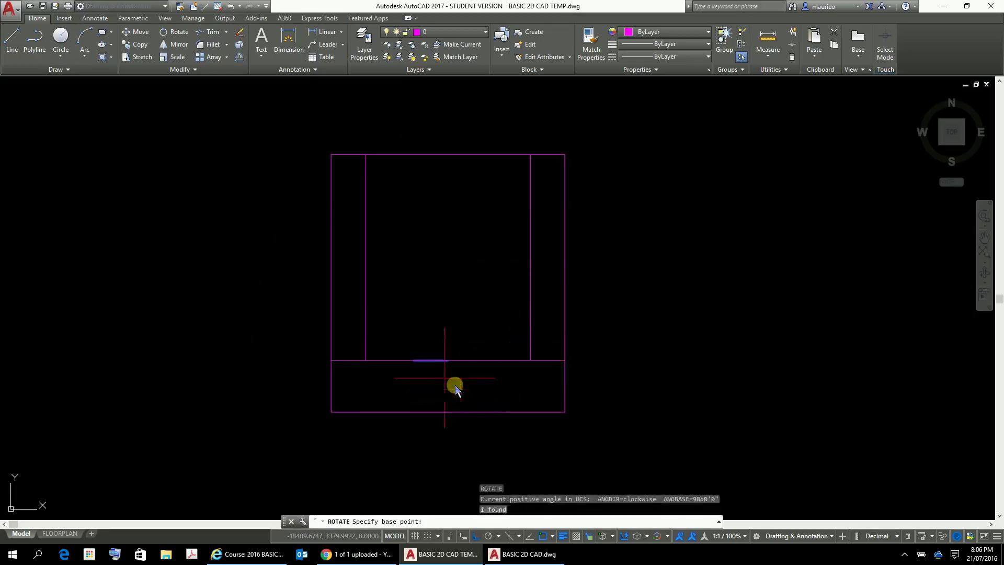
pyautogui.click(447, 361)
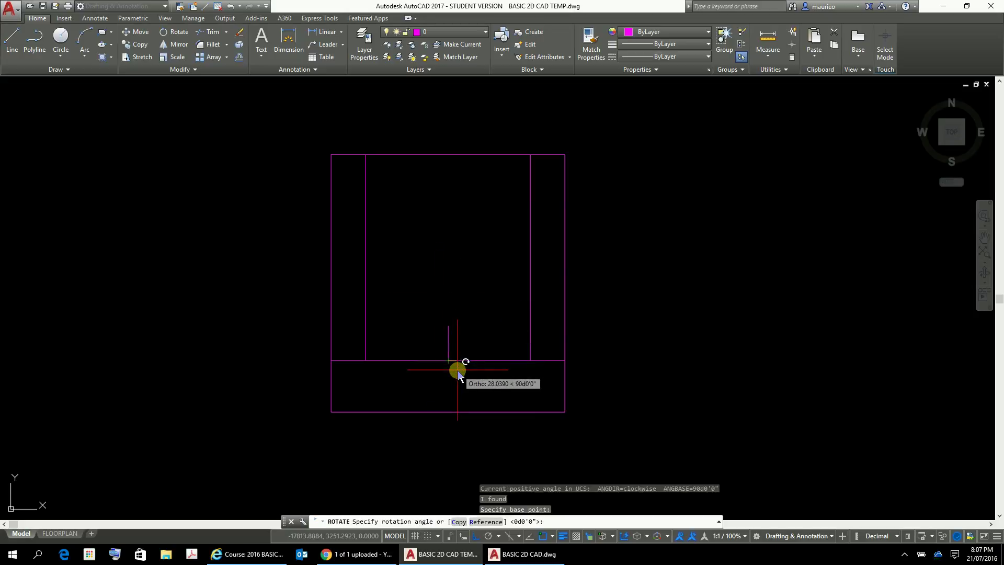
pyautogui.press('Escape')
pyautogui.press('Escape')
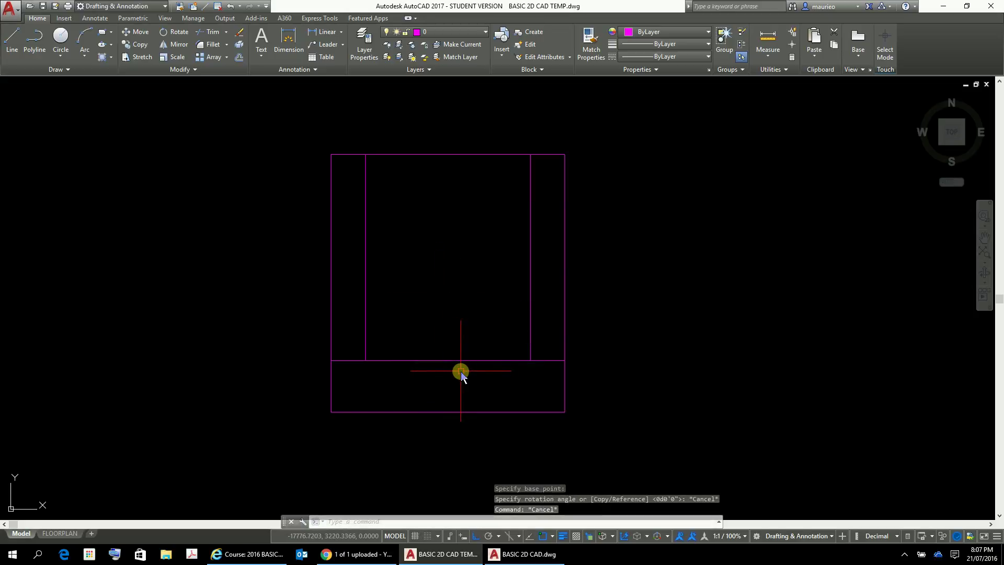
# - Delete the short seat-edge line, picked through selection cycling
pyautogui.click(432, 360)
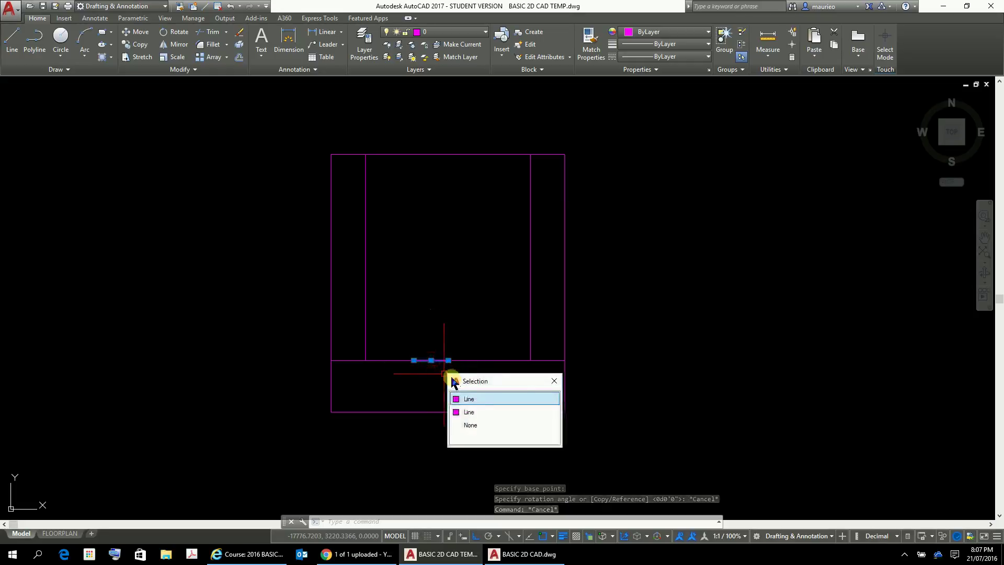
pyautogui.click(502, 399)
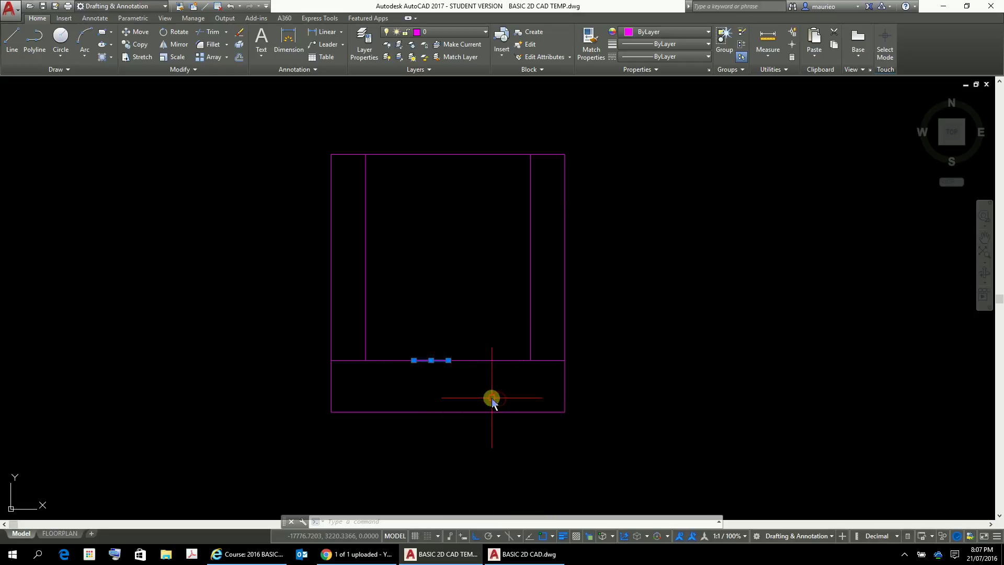
pyautogui.press('Delete')
pyautogui.write('l')
pyautogui.press('Return')
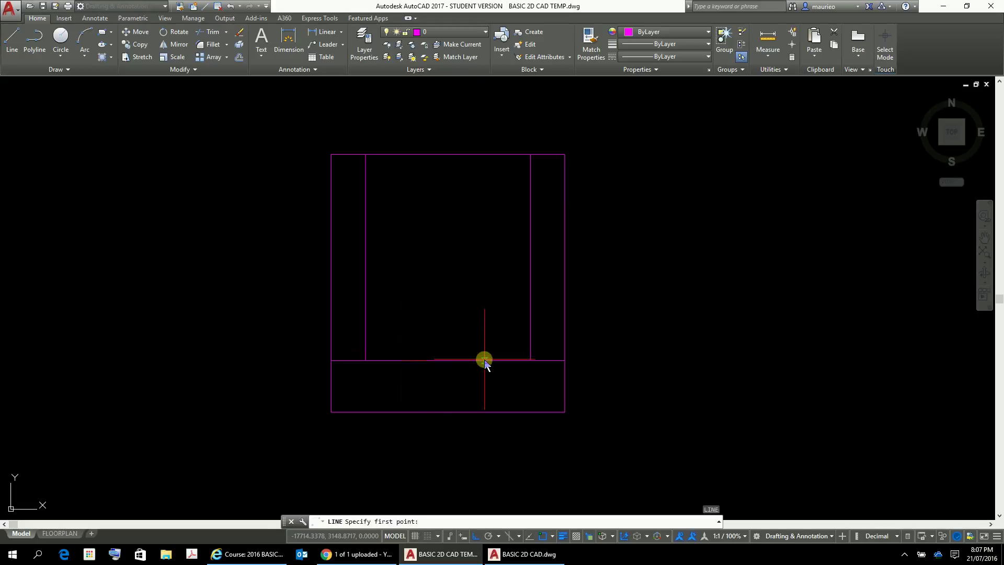
# - Draw a 100-unit vertical line up from the midpoint of the seat line
pyautogui.click(449, 361)
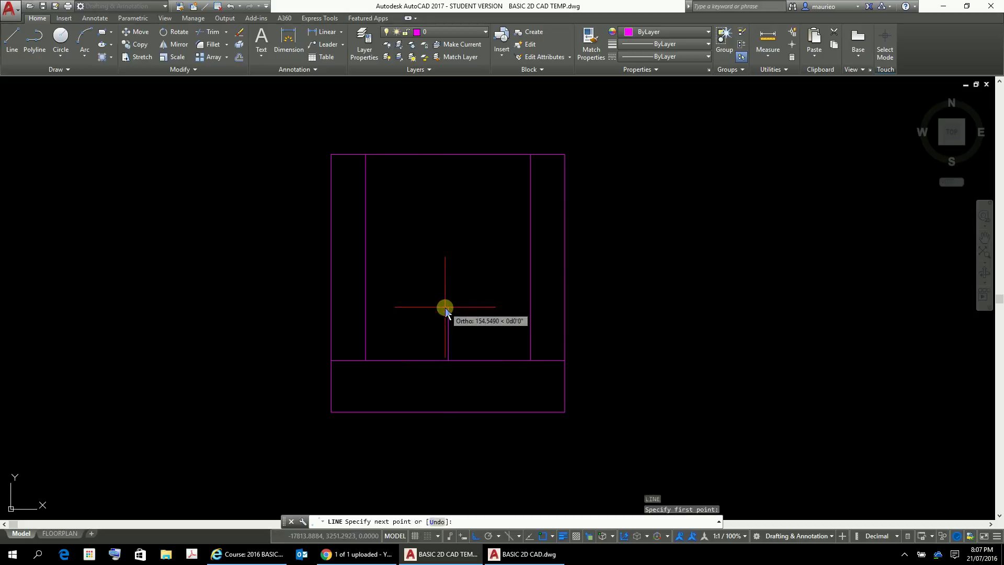
pyautogui.write('100')
pyautogui.press('Return')
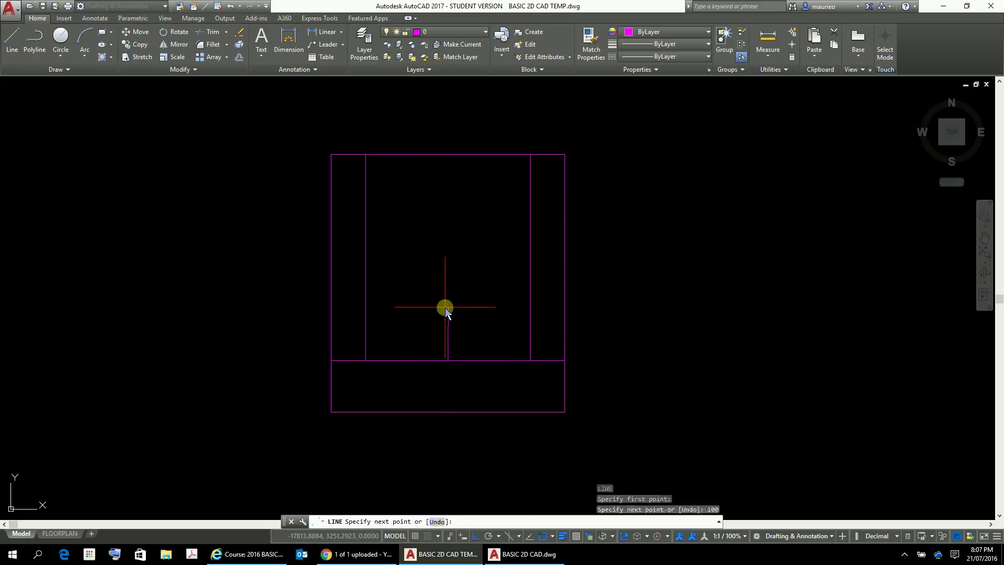
pyautogui.press('Escape')
pyautogui.press('Escape')
pyautogui.press('Escape')
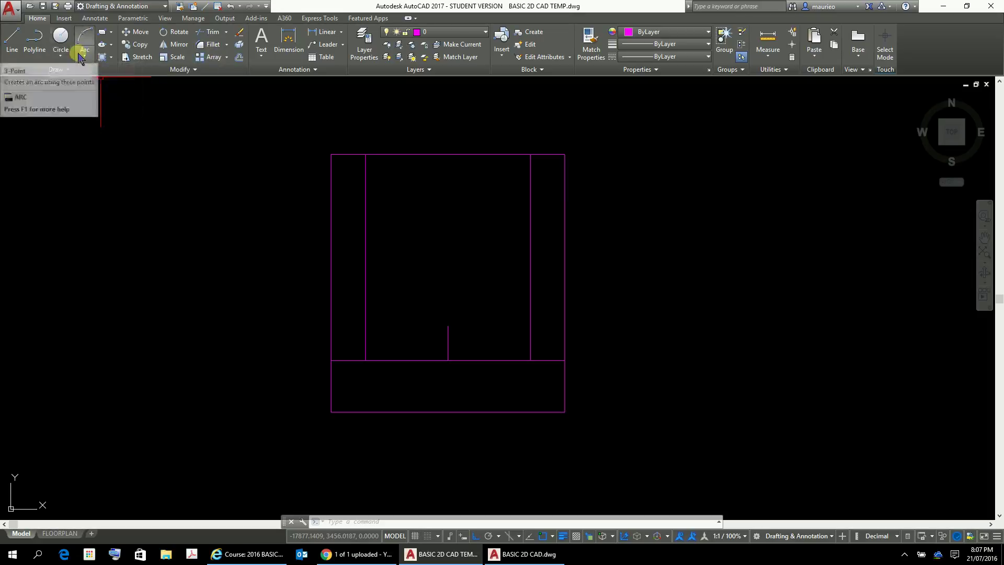
# - Draw a 3-point arc from the left inner corner, through the guide's top, to the right inner corner
pyautogui.click(85, 35)
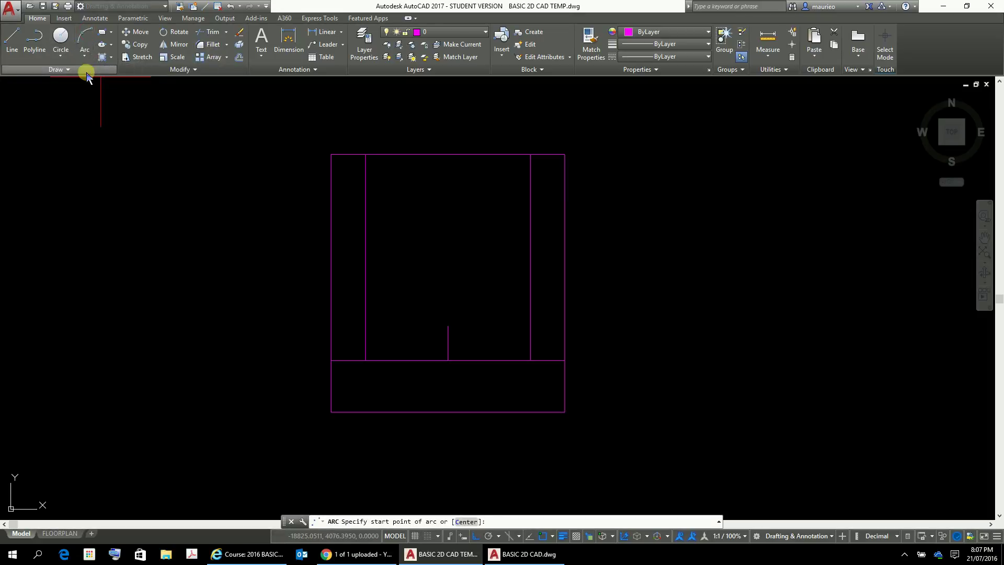
pyautogui.click(84, 52)
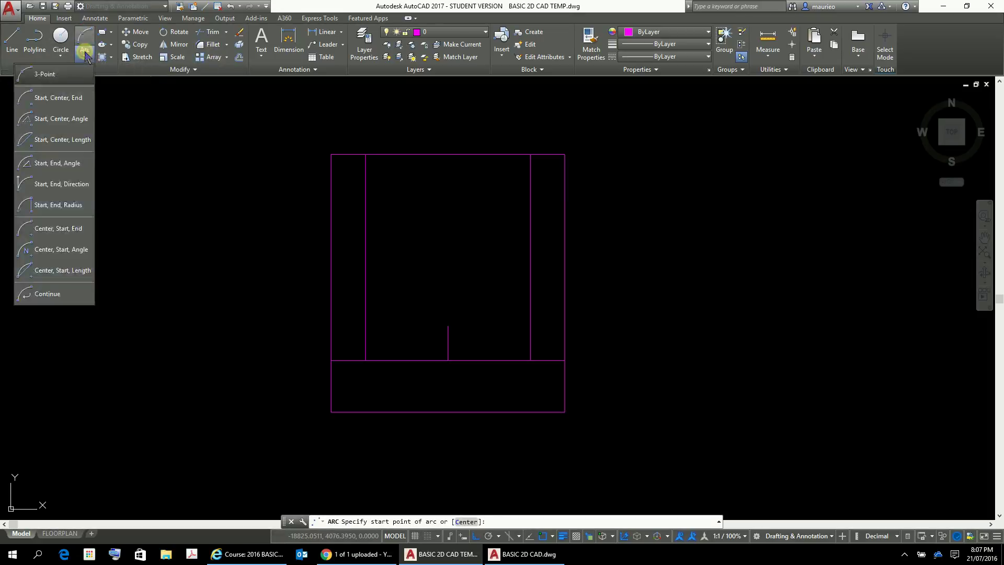
pyautogui.click(46, 77)
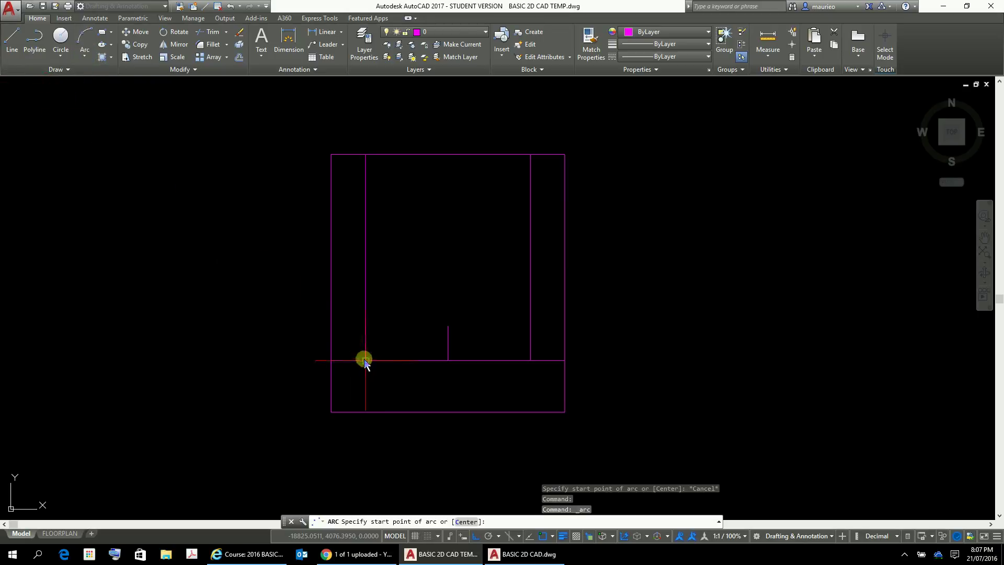
pyautogui.click(365, 360)
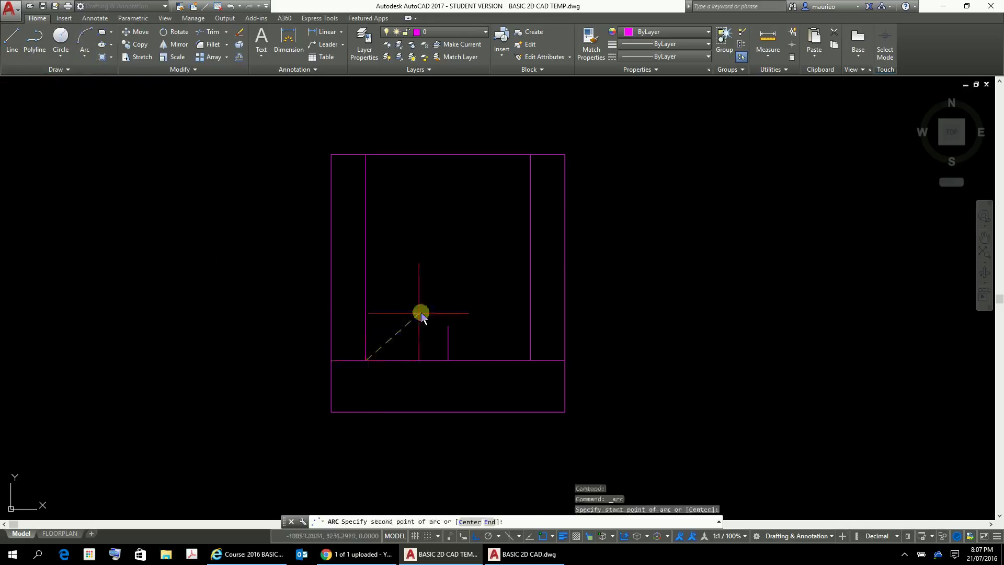
pyautogui.click(447, 325)
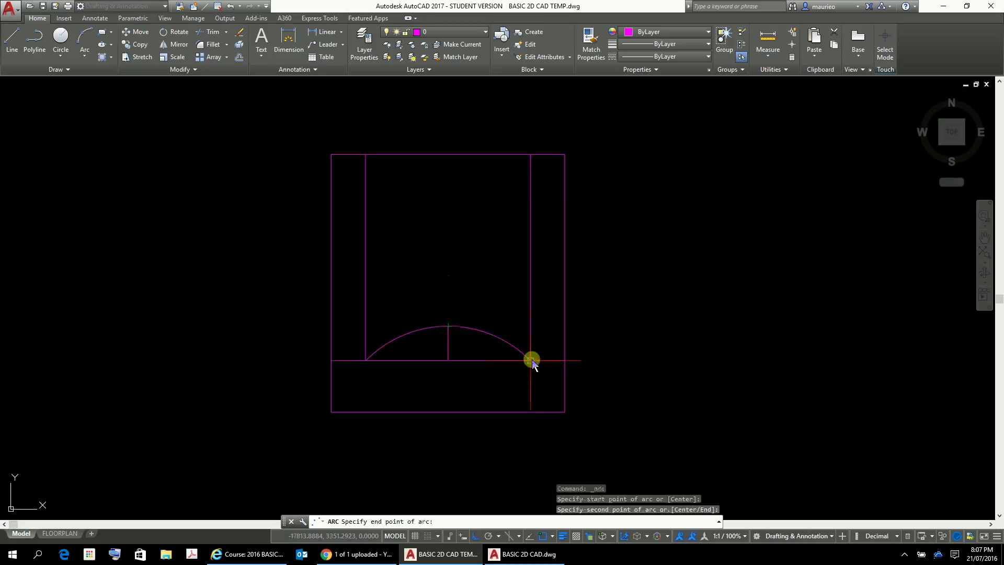
pyautogui.click(531, 360)
# - Delete the short vertical guide line beneath the arc
pyautogui.press('Escape')
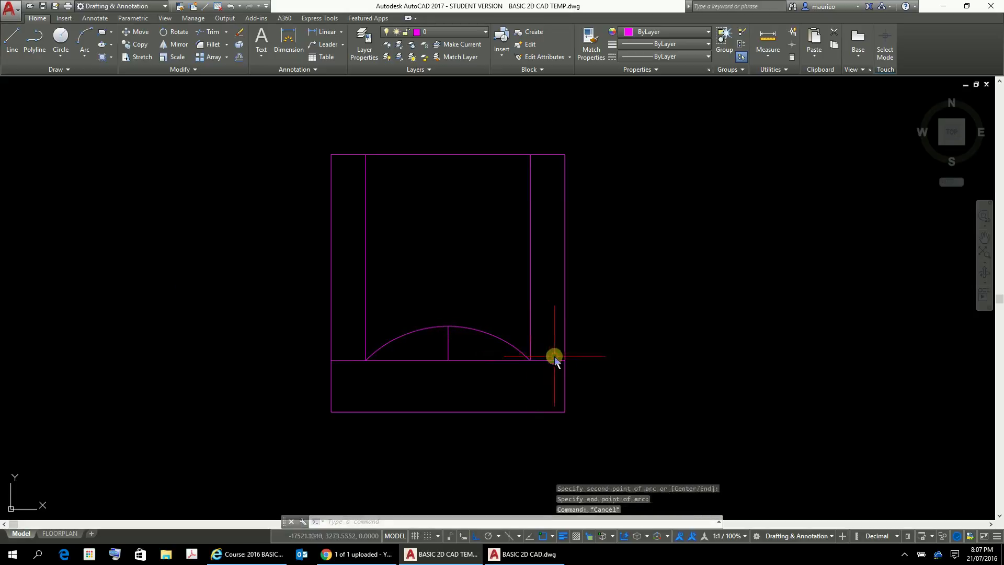
pyautogui.click(448, 349)
pyautogui.press('Delete')
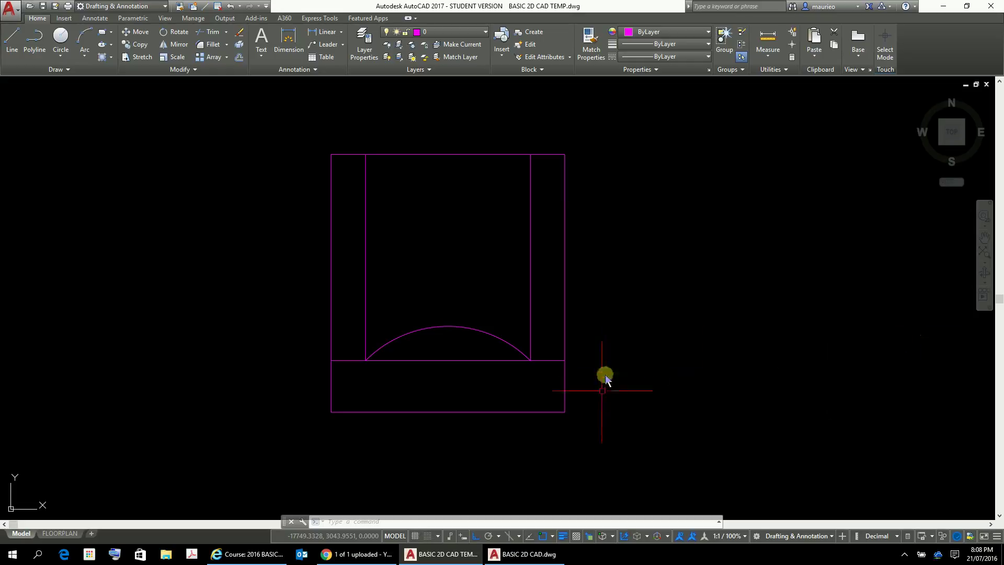
# - Offset the armchair's top edge 150 units downward to mark the backrest
pyautogui.press('Escape')
pyautogui.press('Escape')
pyautogui.press('Escape')
pyautogui.write('o')
pyautogui.press('Return')
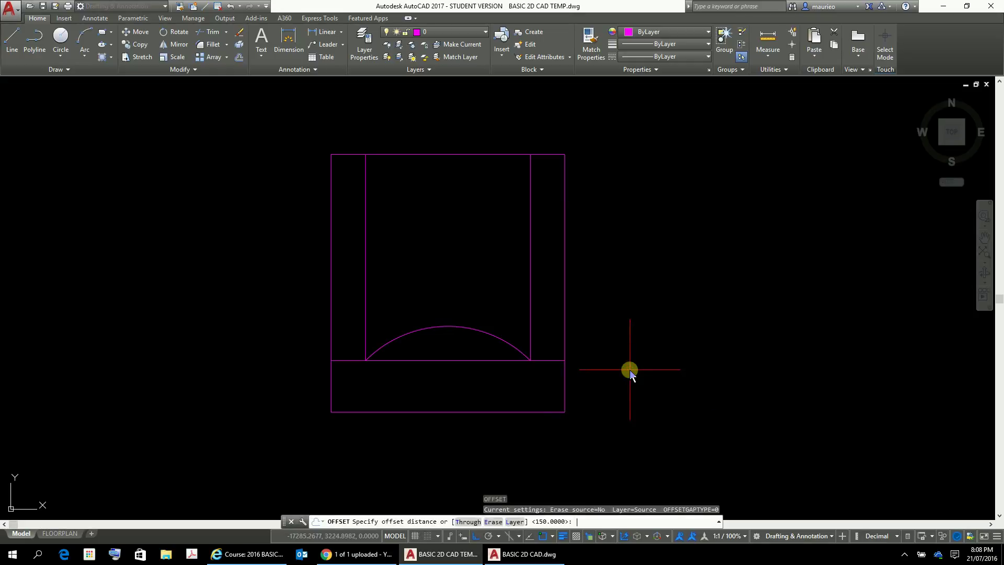
pyautogui.write('150')
pyautogui.press('Return')
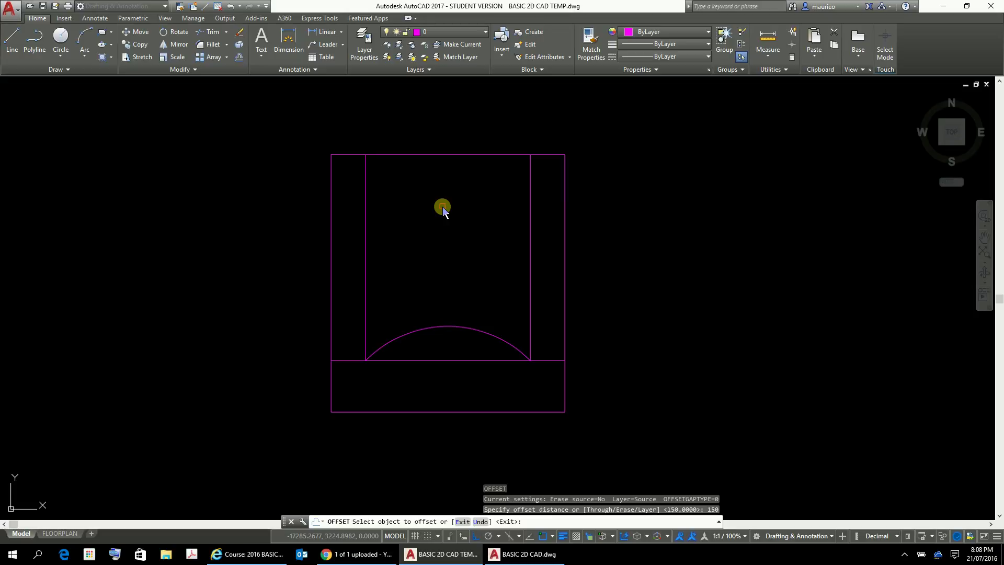
pyautogui.click(473, 156)
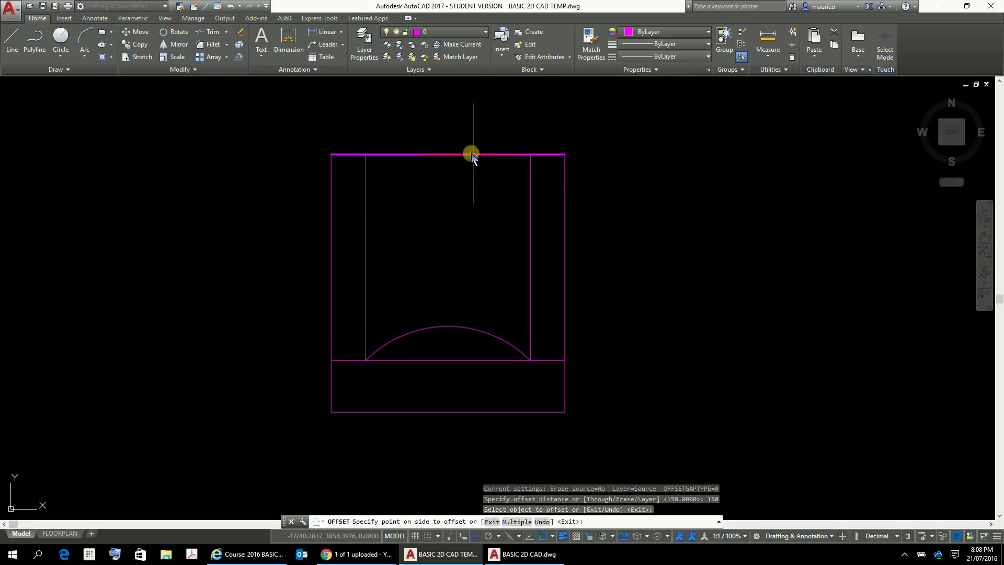
pyautogui.click(472, 187)
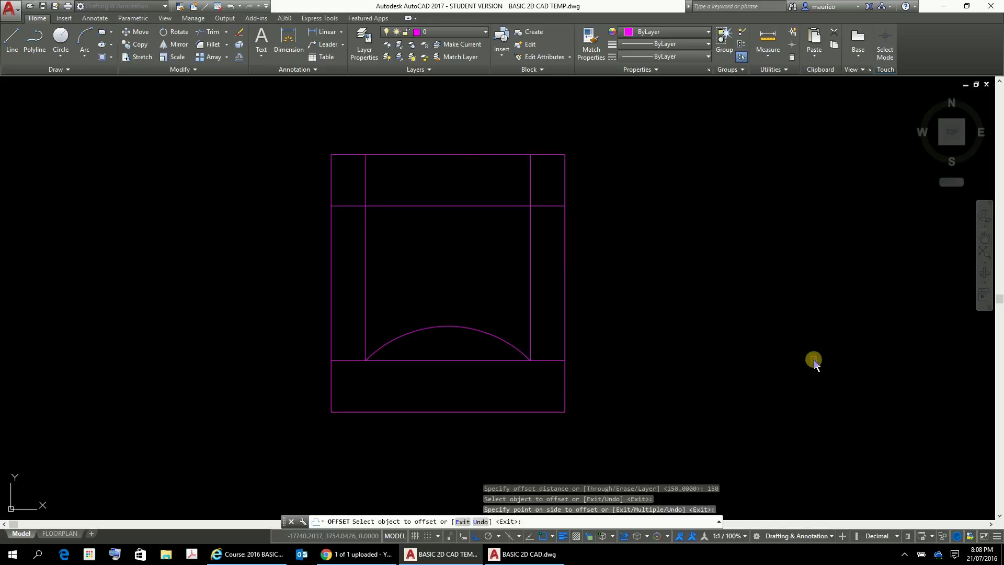
pyautogui.press('Escape')
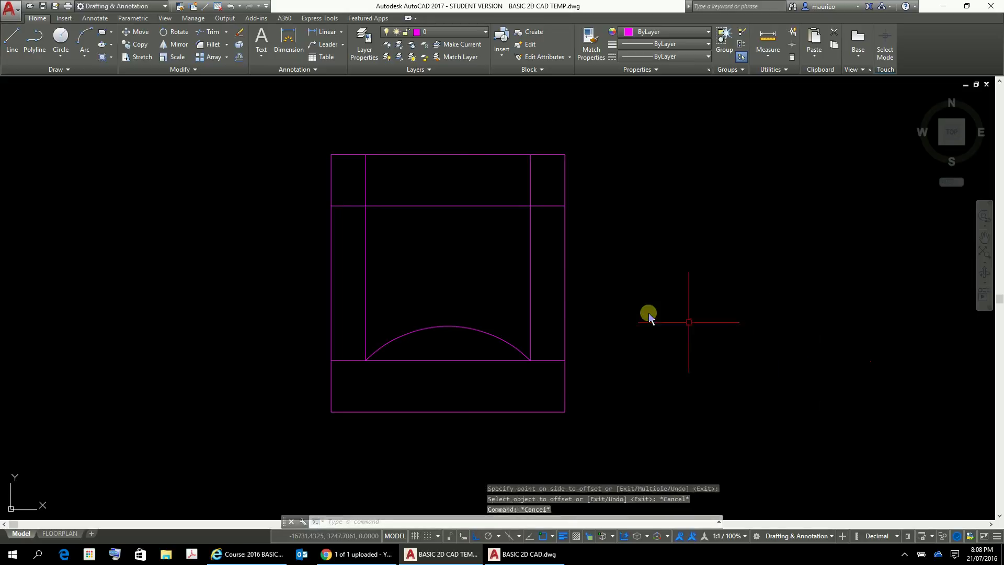
# - Delete the stray horizontal line and cancel the WINDOW2100 block insertion
pyautogui.click(450, 206)
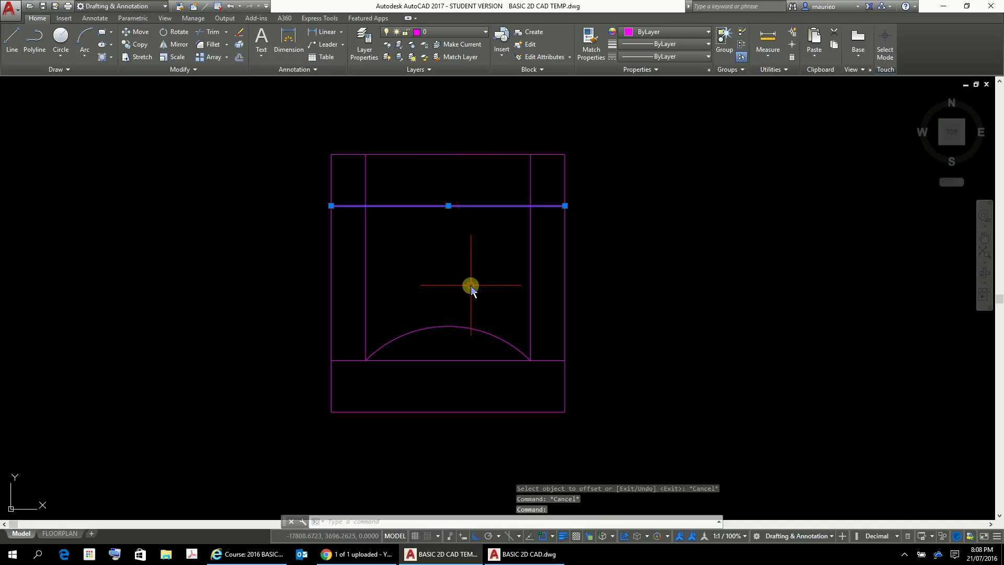
pyautogui.press('Delete')
pyautogui.press('Escape')
pyautogui.write('clayer')
pyautogui.press('Return')
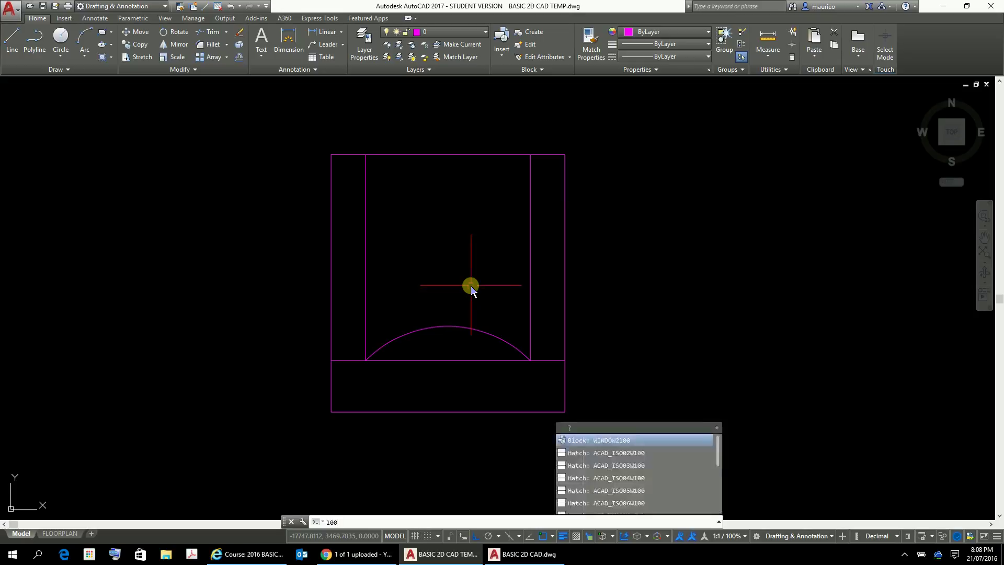
pyautogui.press('Return')
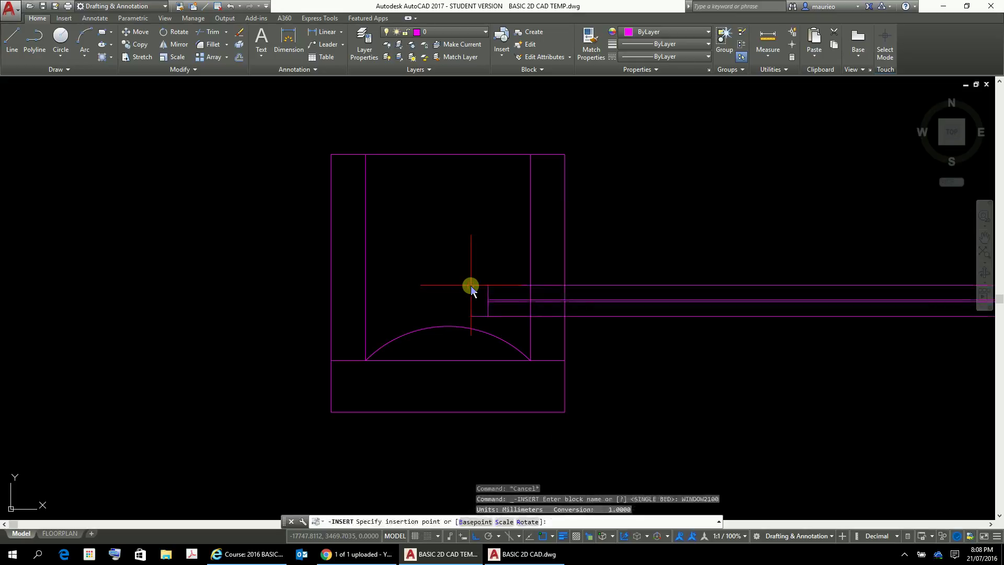
pyautogui.press('Escape')
pyautogui.press('Escape')
pyautogui.press('Escape')
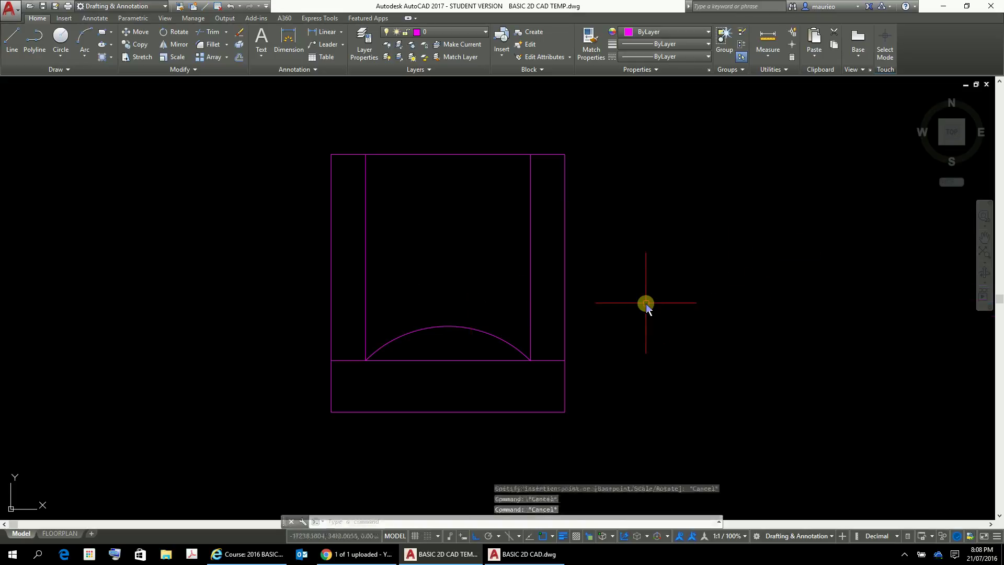
# - Offset the armchair's top line 100 units downward to form the backrest band
pyautogui.write('o')
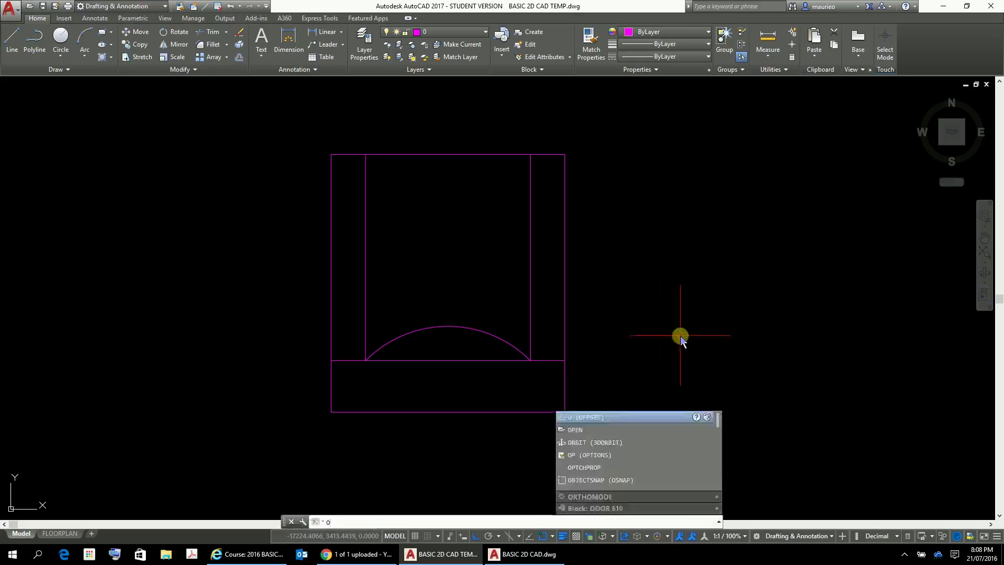
pyautogui.press('Return')
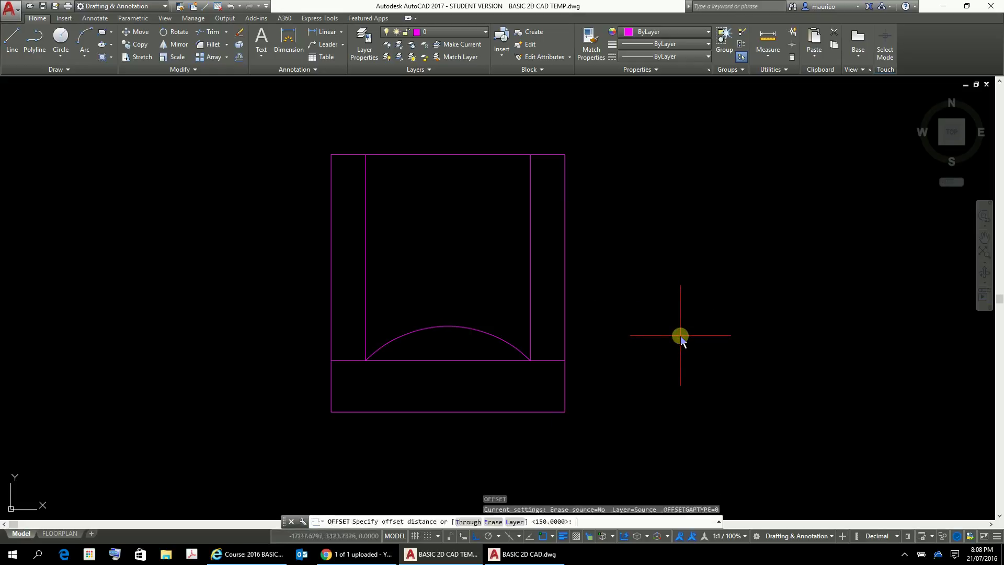
pyautogui.write('100')
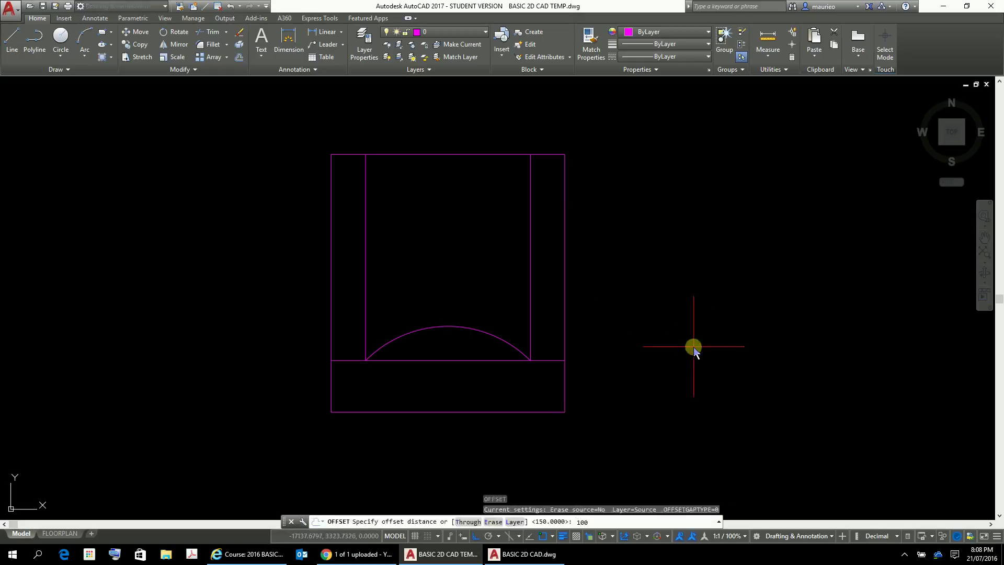
pyautogui.press('Return')
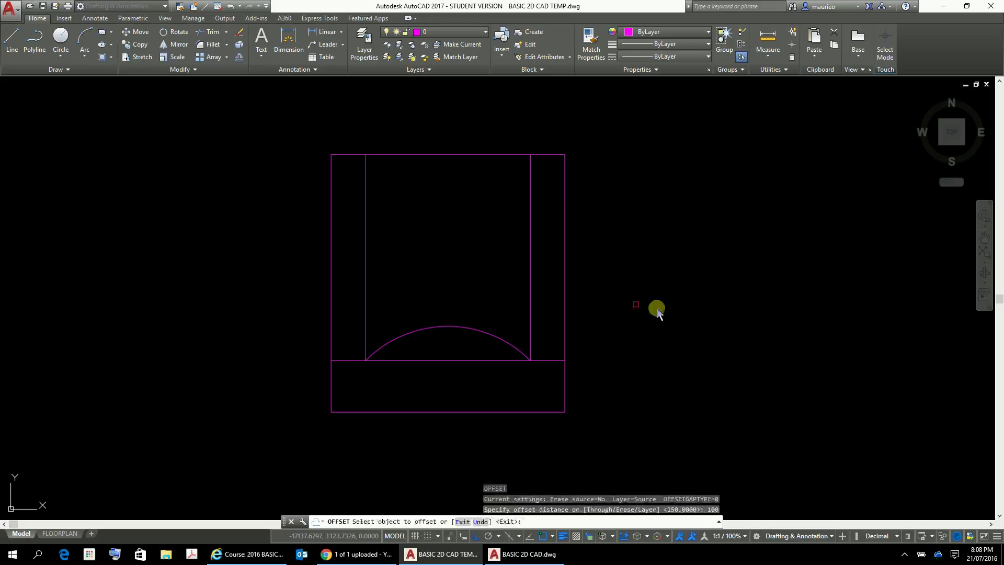
pyautogui.click(415, 155)
pyautogui.click(422, 173)
pyautogui.press('Escape')
pyautogui.press('Escape')
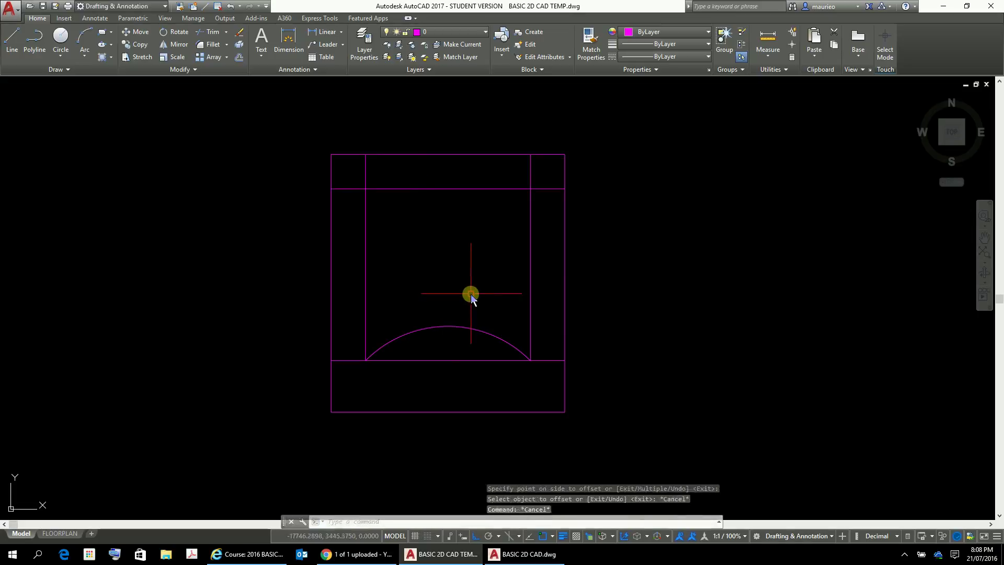
# - Trim the left and right arm lines above the backrest and the backrest line between the arms
pyautogui.write('TR')
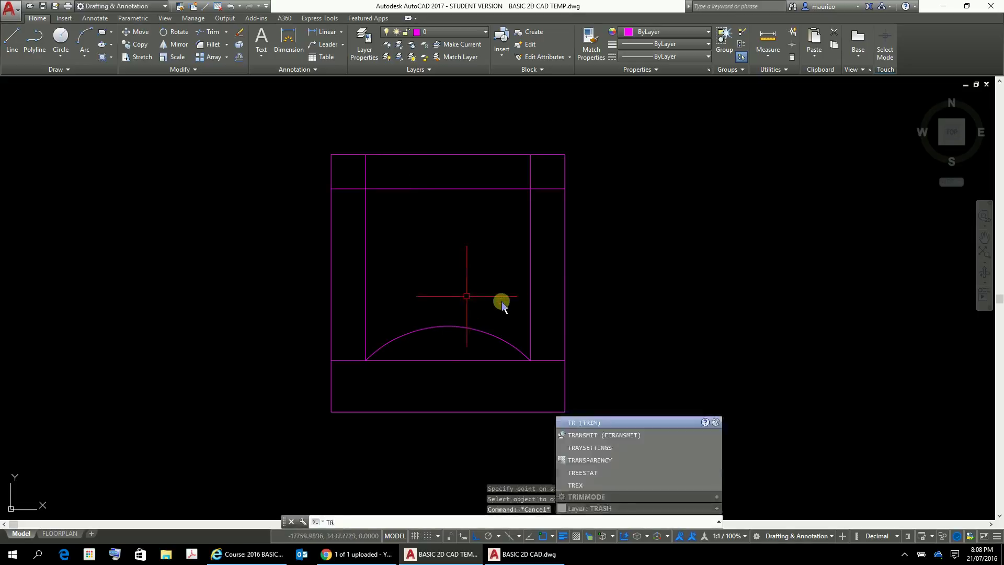
pyautogui.press('Return')
pyautogui.press('Return')
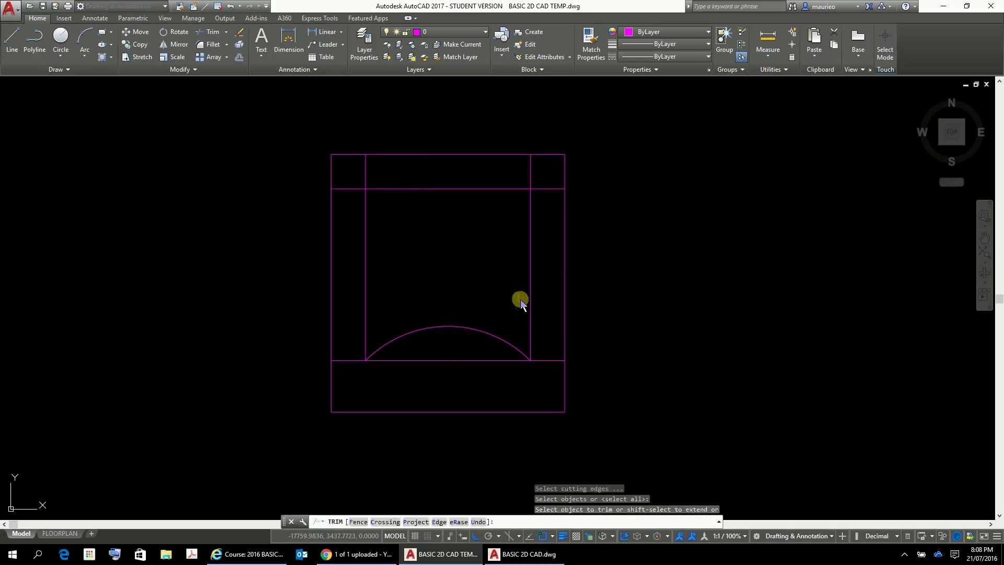
pyautogui.click(365, 174)
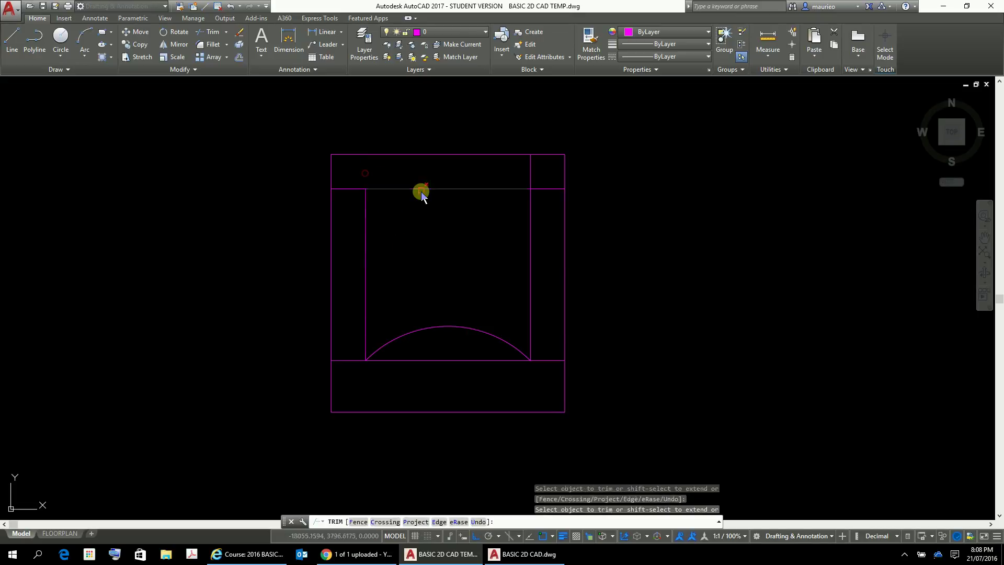
pyautogui.click(420, 189)
pyautogui.click(530, 169)
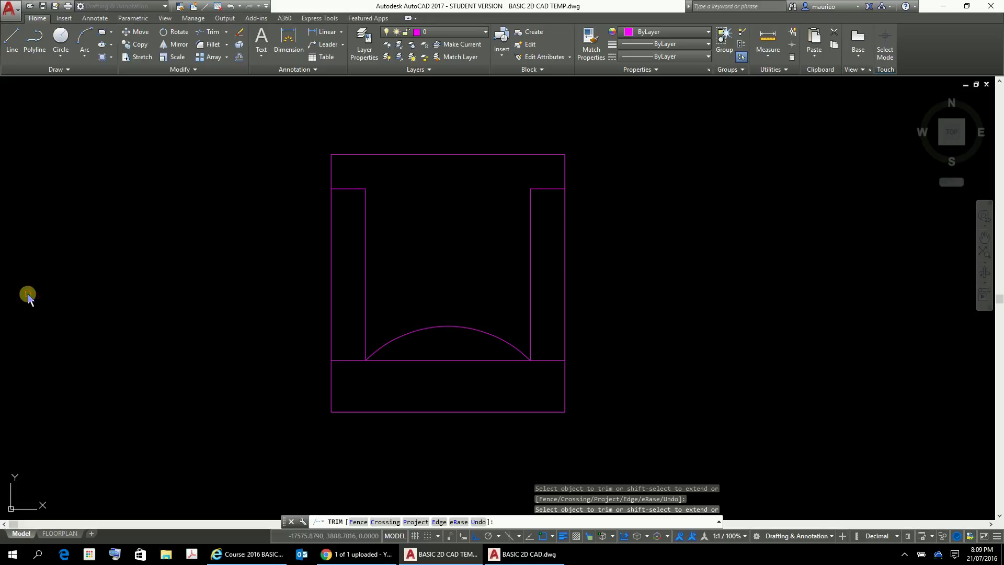
pyautogui.press('Escape')
pyautogui.press('Escape')
pyautogui.press('Escape')
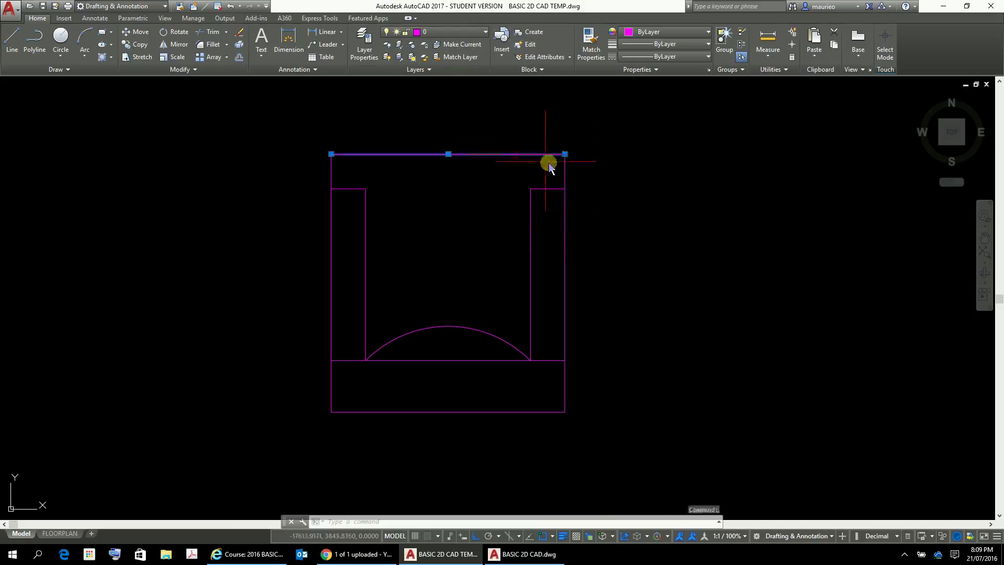
# - Check in the Properties palette that the armchair's top line is 680 long, then deselect it
pyautogui.rightClick(641, 189)
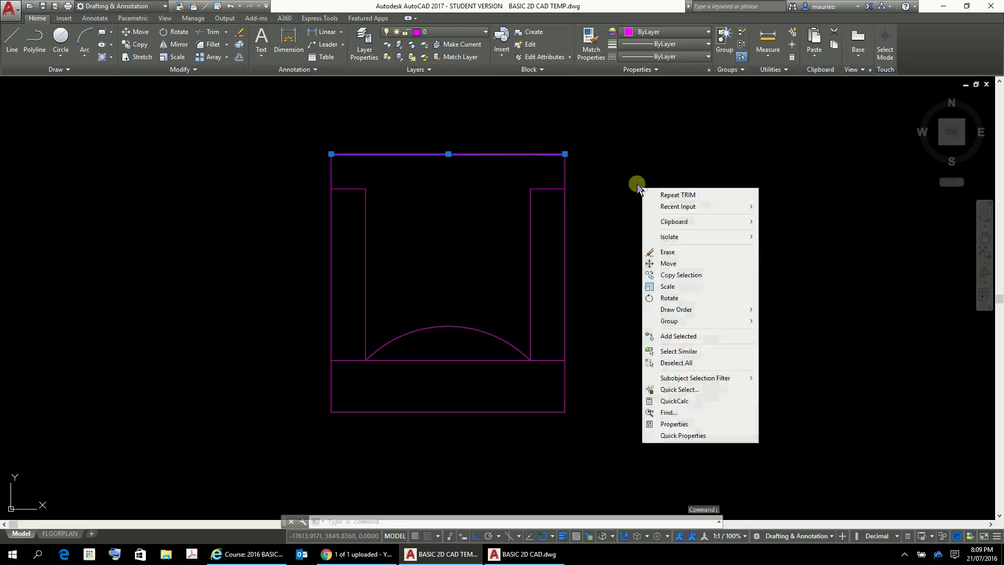
pyautogui.click(696, 424)
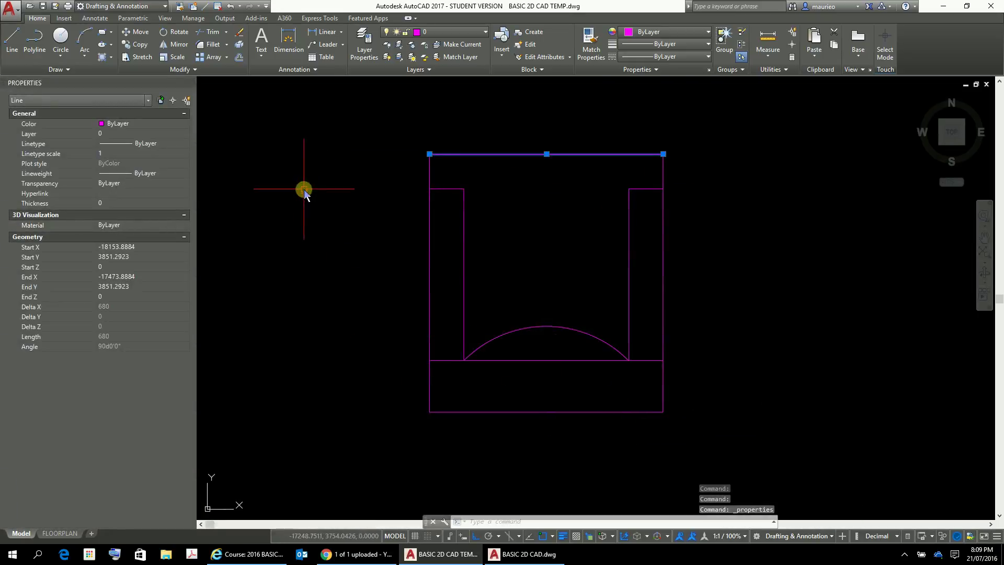
pyautogui.press('Escape')
pyautogui.press('Escape')
pyautogui.press('Escape')
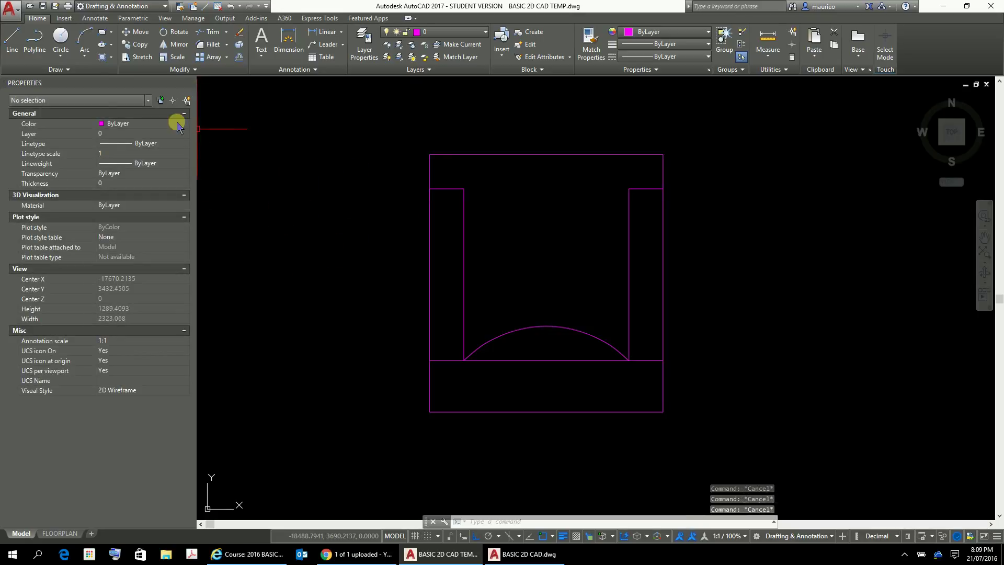
# - Define block ARMCHAIR based at the top-left corner from all 10 lines, deleting the originals
pyautogui.click(64, 19)
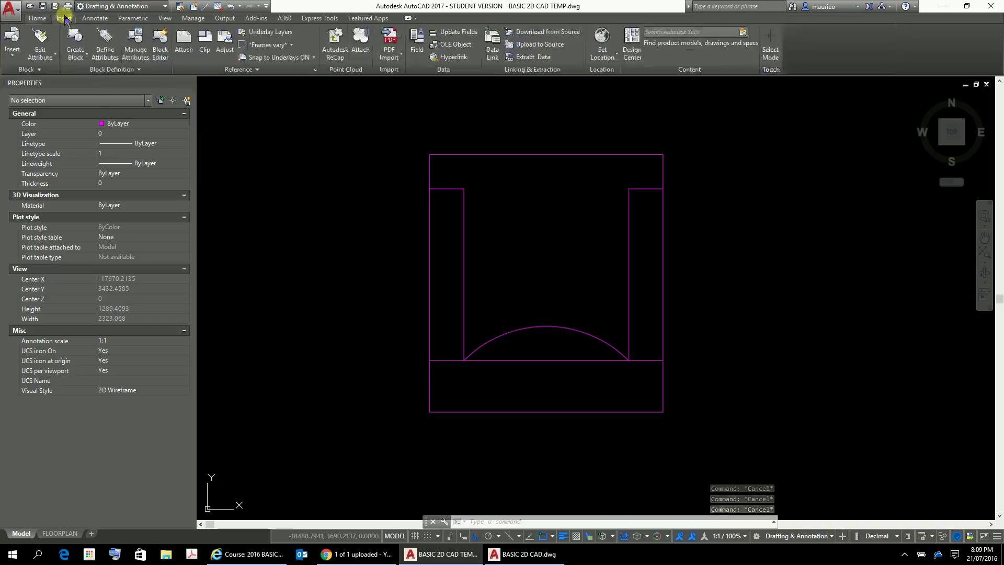
pyautogui.click(76, 55)
pyautogui.click(60, 76)
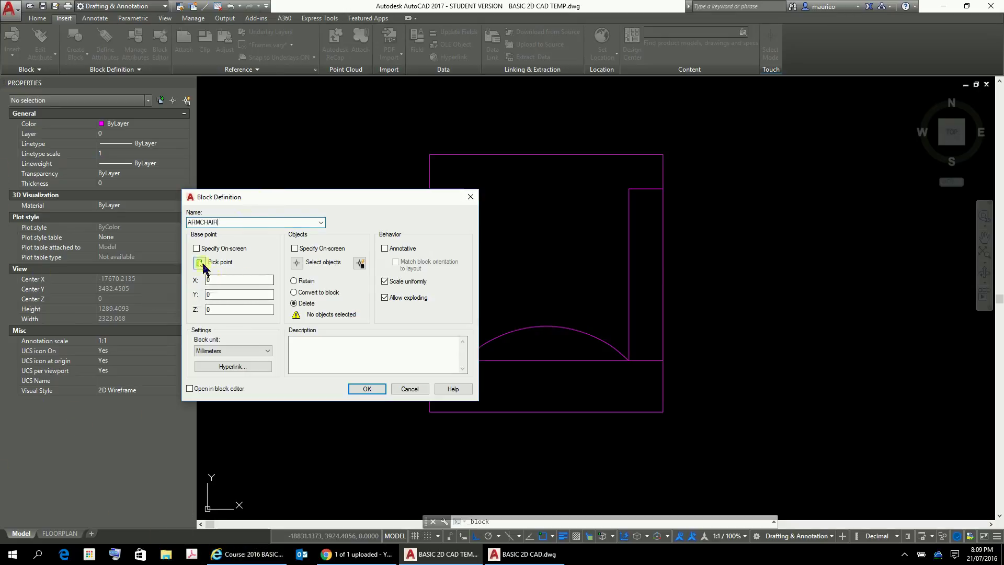
pyautogui.click(199, 262)
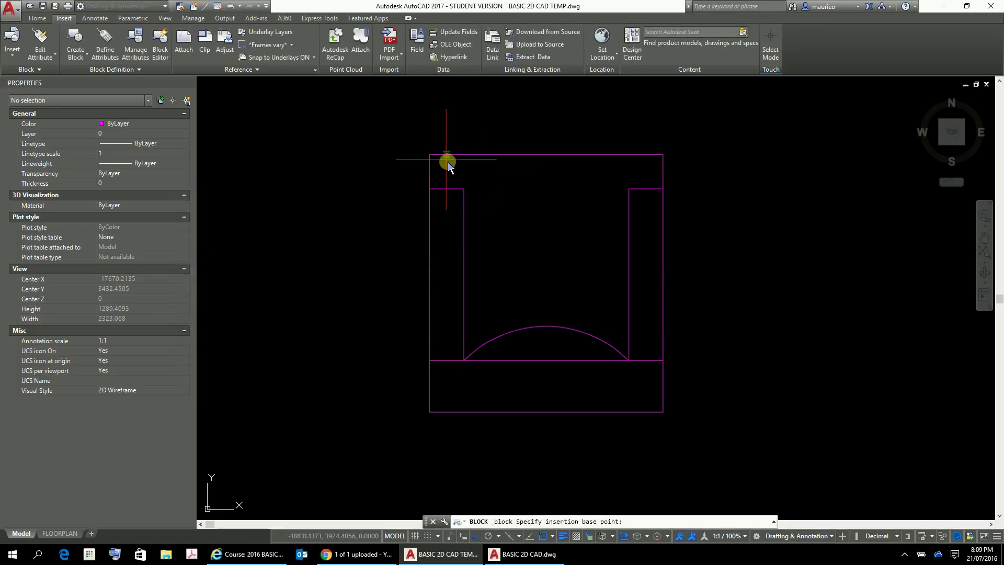
pyautogui.click(427, 155)
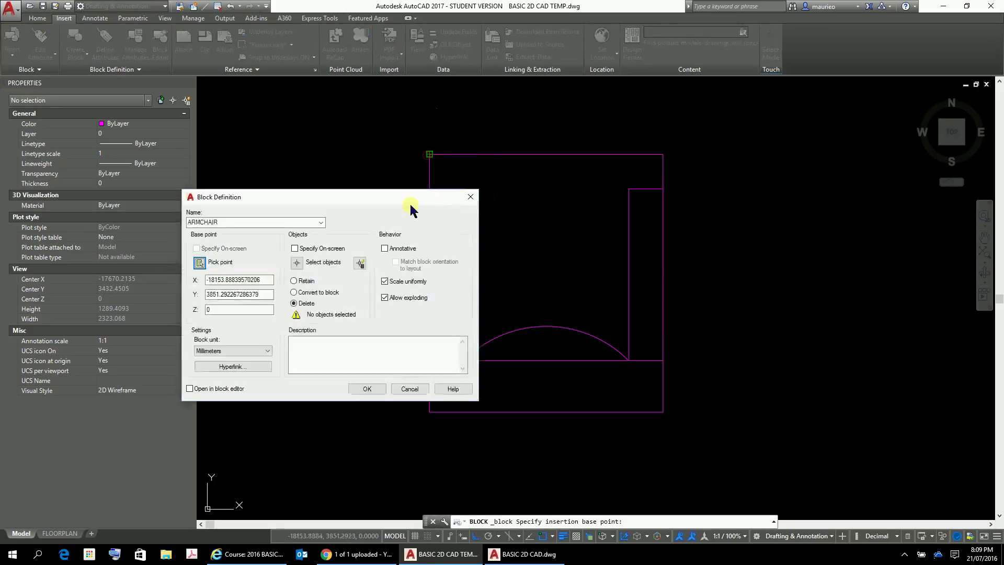
pyautogui.click(296, 262)
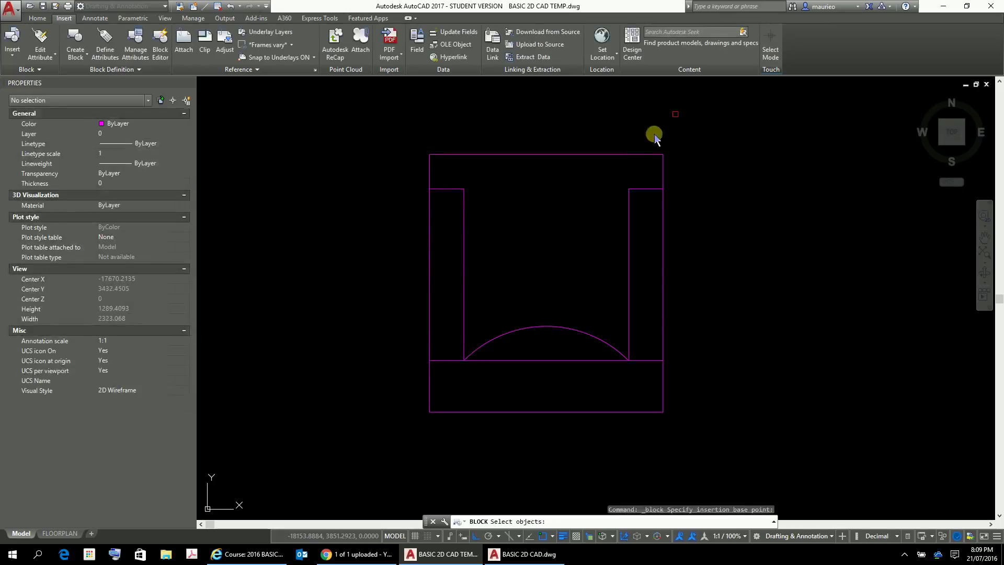
pyautogui.click(710, 114)
pyautogui.click(390, 454)
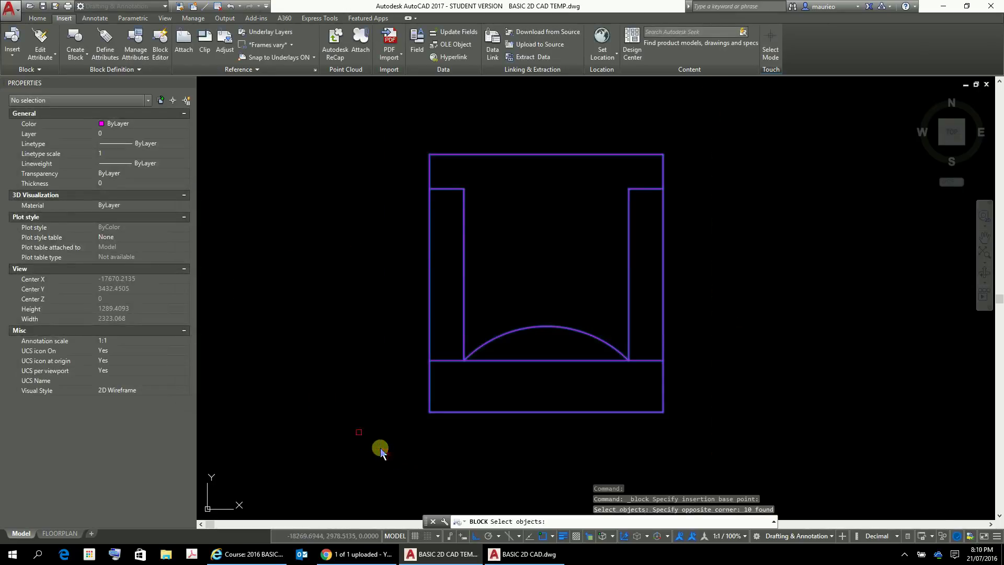
pyautogui.rightClick(321, 388)
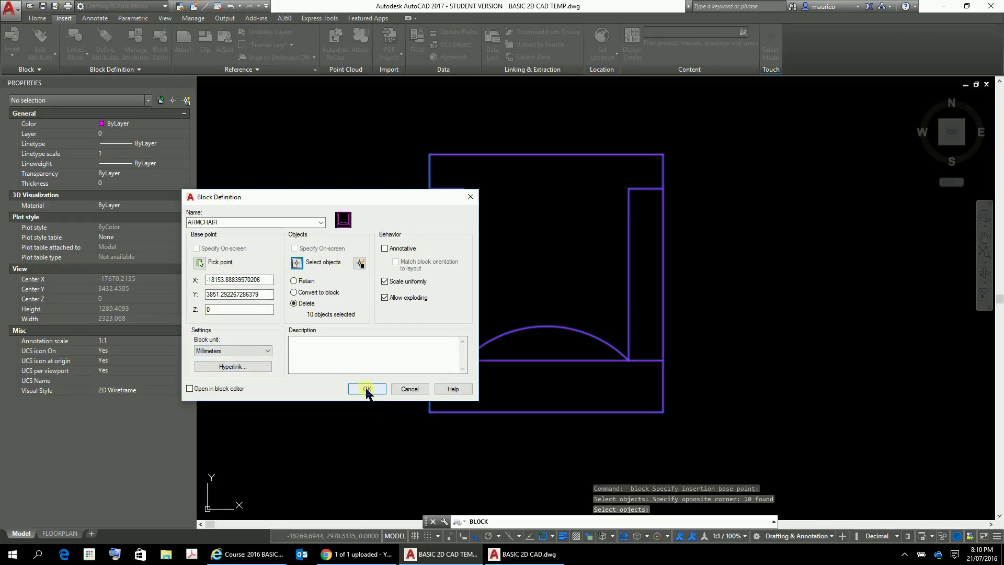
pyautogui.click(366, 389)
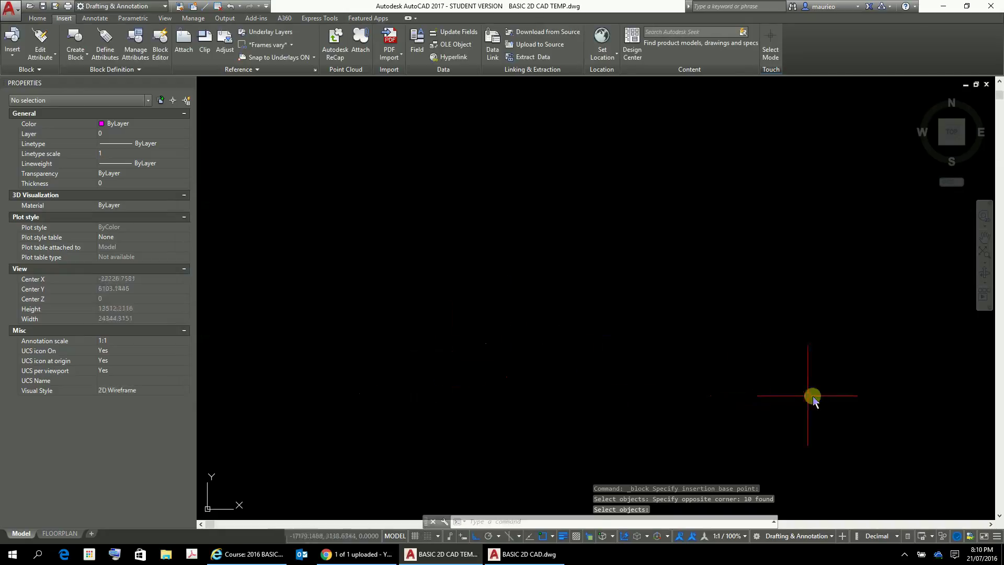
# - Zoom and pan to bring the floor plan's lounge room with its bottom-wall windows into view
pyautogui.scroll(-10, 813, 396)
pyautogui.moveTo(817, 399); pyautogui.dragTo(560, 314, button='middle')
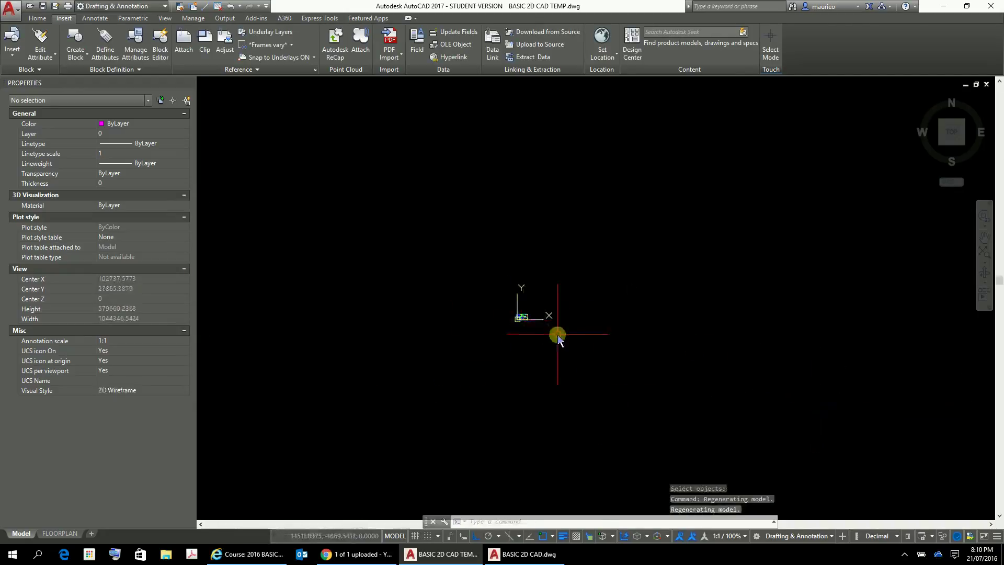
pyautogui.scroll(7, 413, 230)
pyautogui.scroll(-3, 510, 345)
pyautogui.scroll(5, 549, 329)
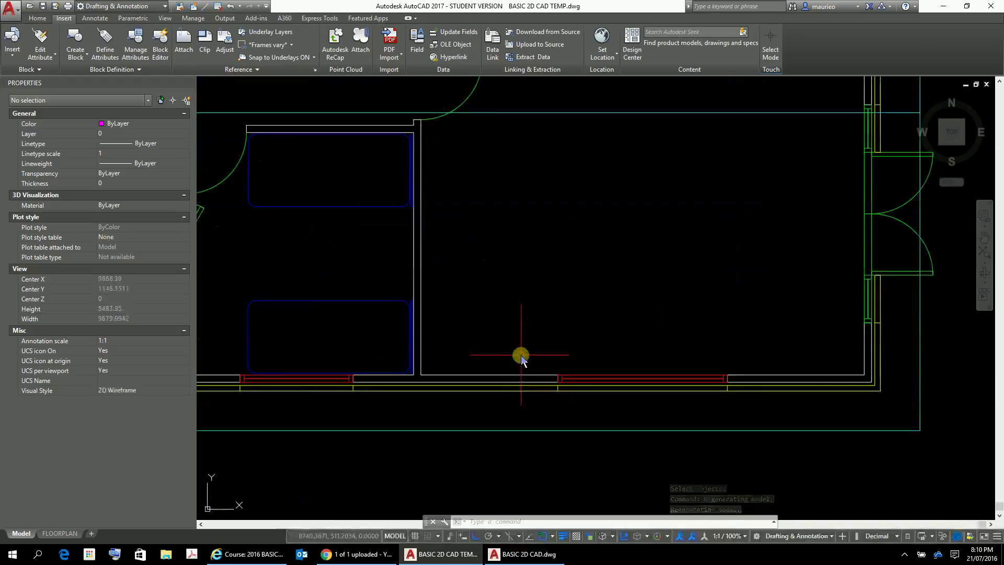
pyautogui.scroll(-2, 523, 356)
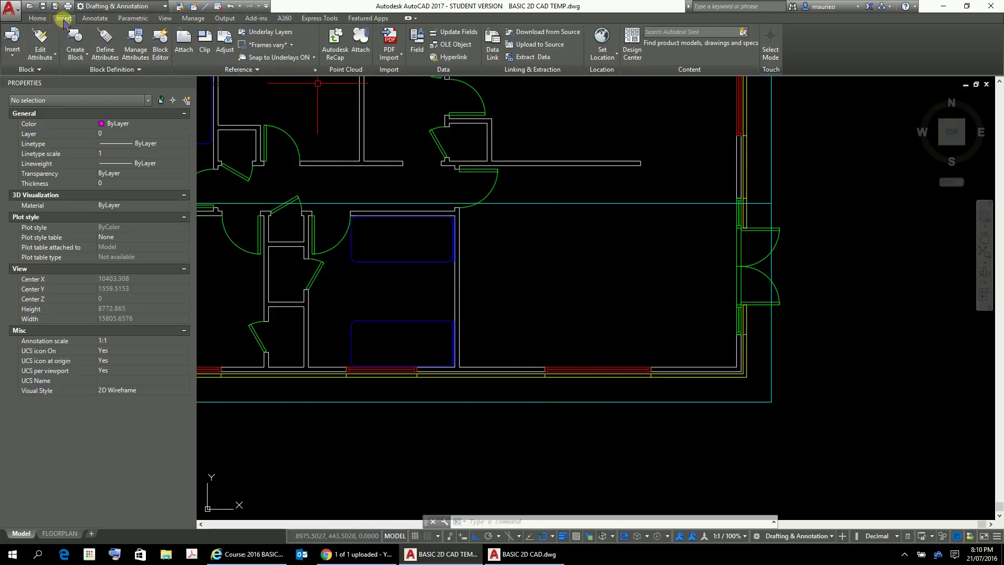
# - Insert the ARMCHAIR block from the Insert gallery inside the lounge room and select it
pyautogui.click(12, 52)
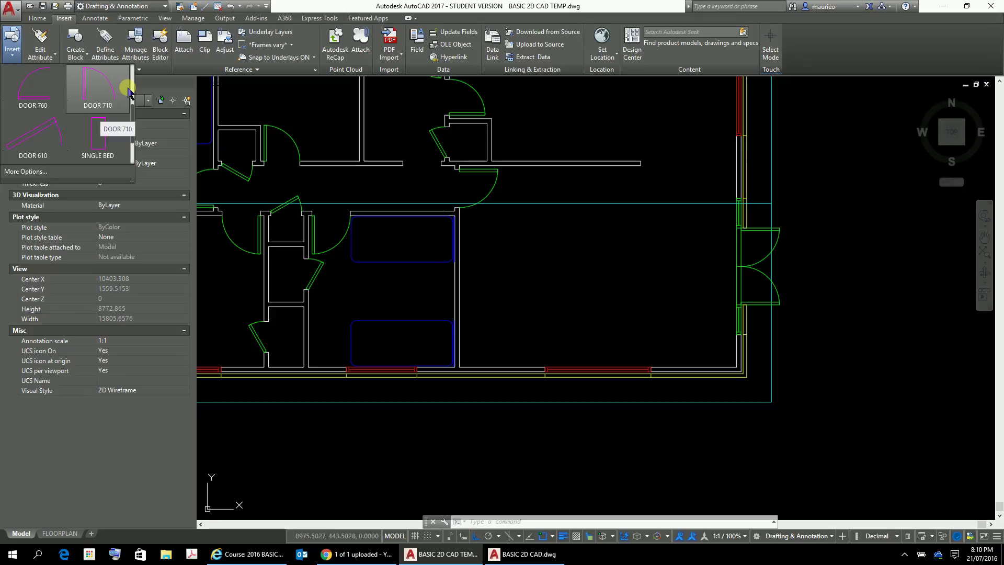
pyautogui.scroll(-1, 128, 94)
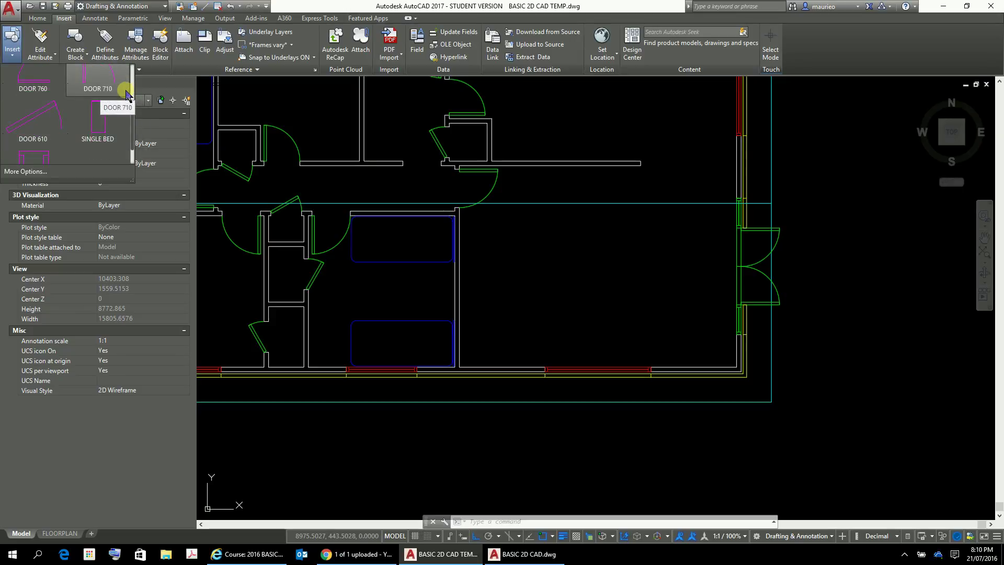
pyautogui.scroll(-2, 128, 94)
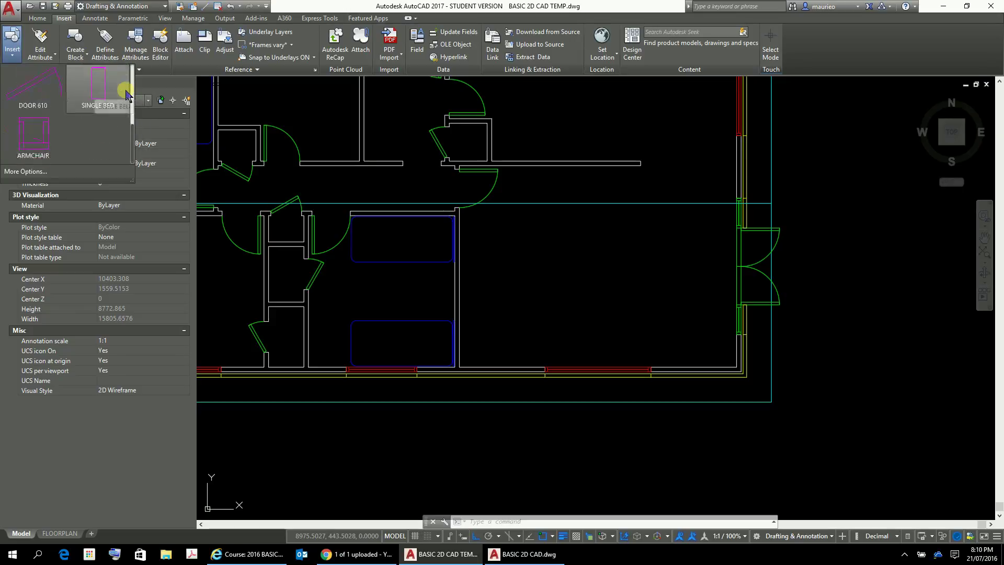
pyautogui.click(24, 137)
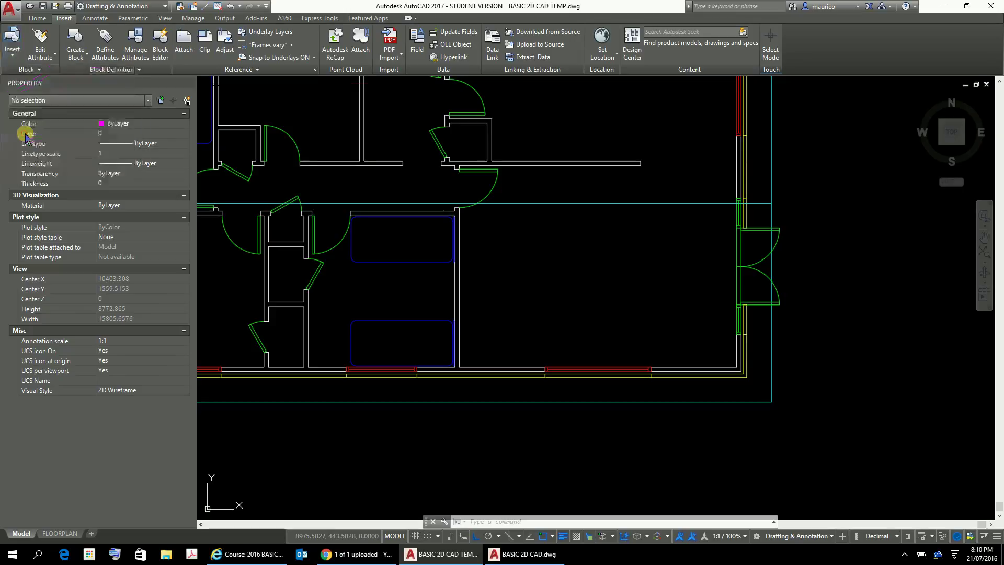
pyautogui.click(507, 313)
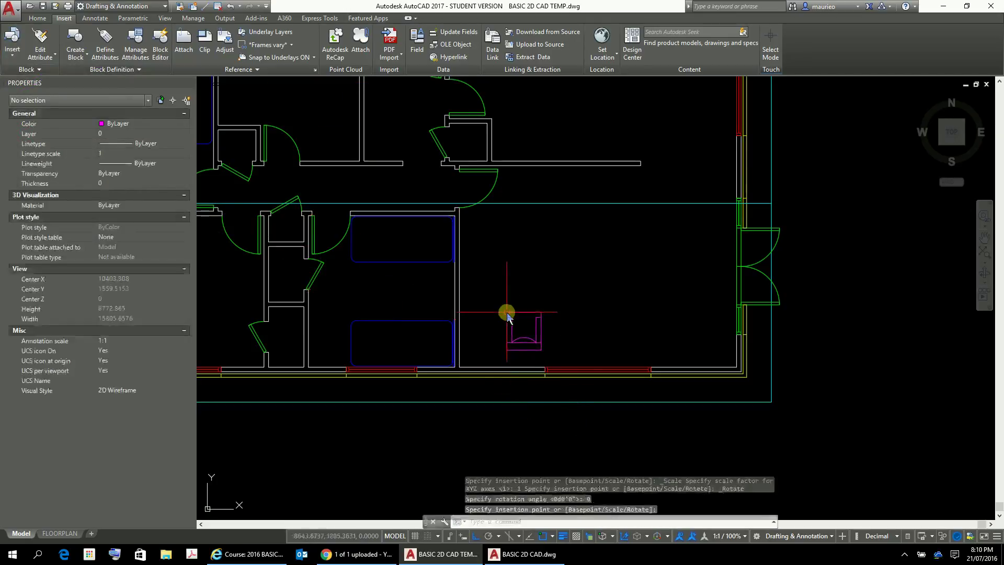
pyautogui.click(541, 341)
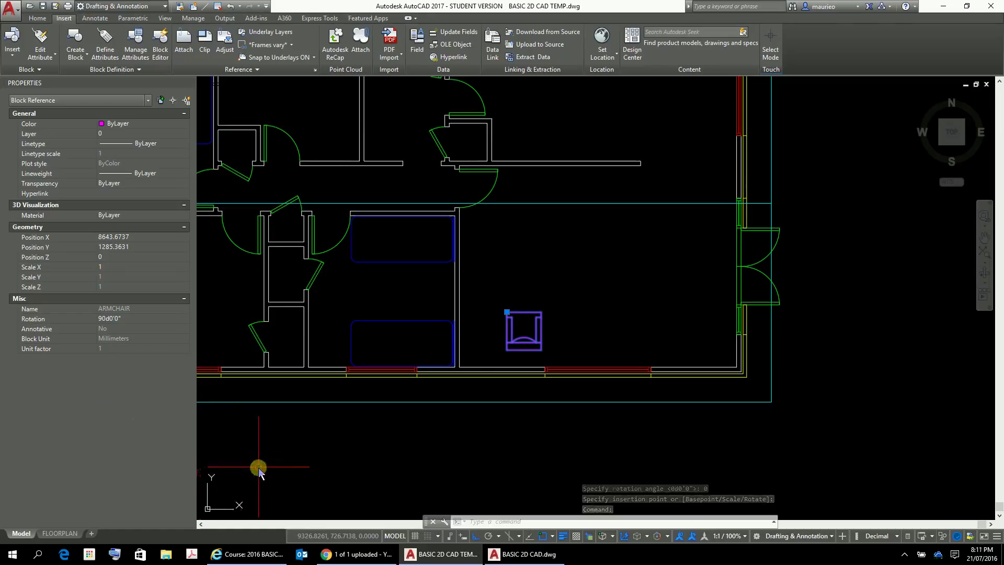
# - Start rotating the armchair about its corner with polar tracking set to 45° steps
pyautogui.rightClick(602, 261)
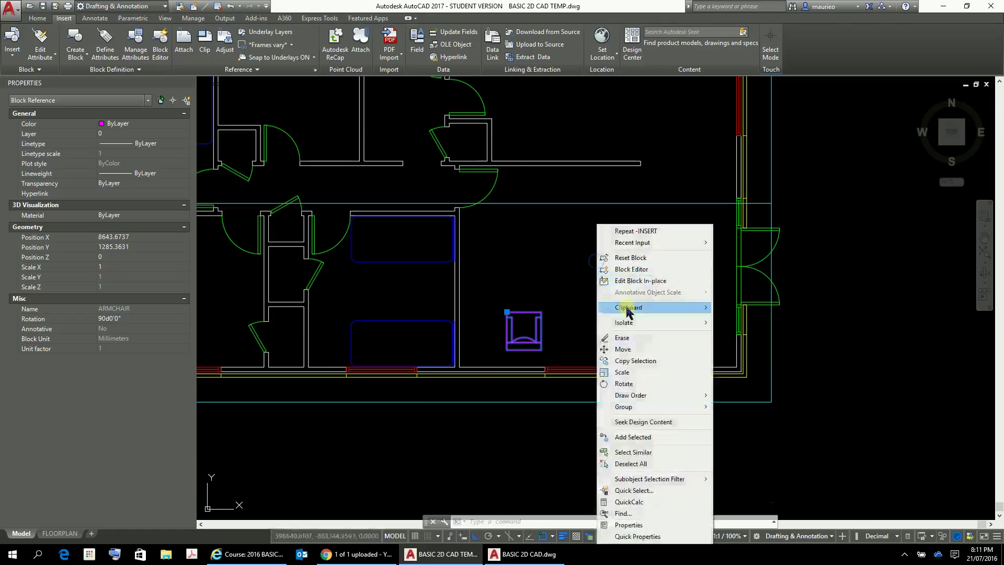
pyautogui.click(636, 388)
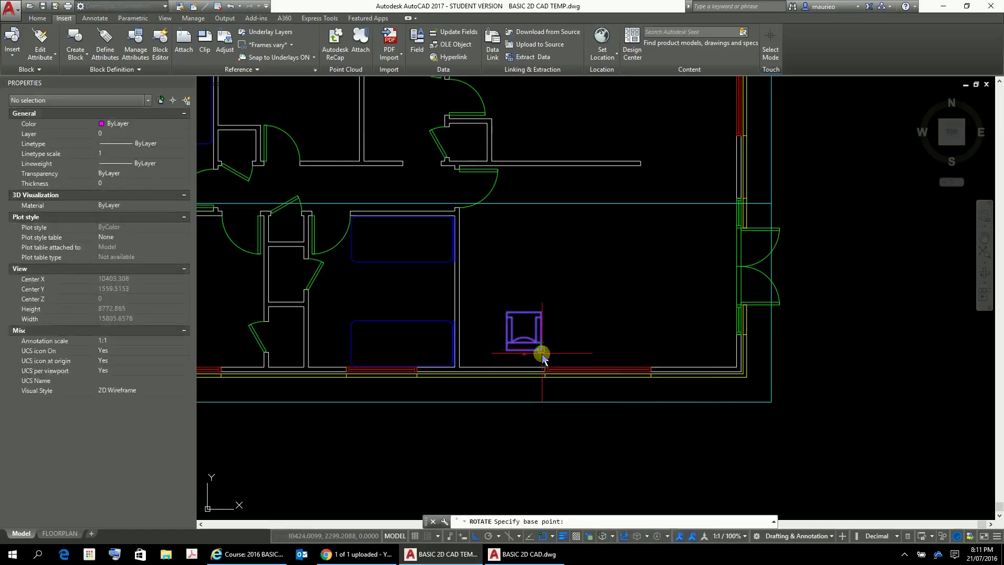
pyautogui.click(541, 354)
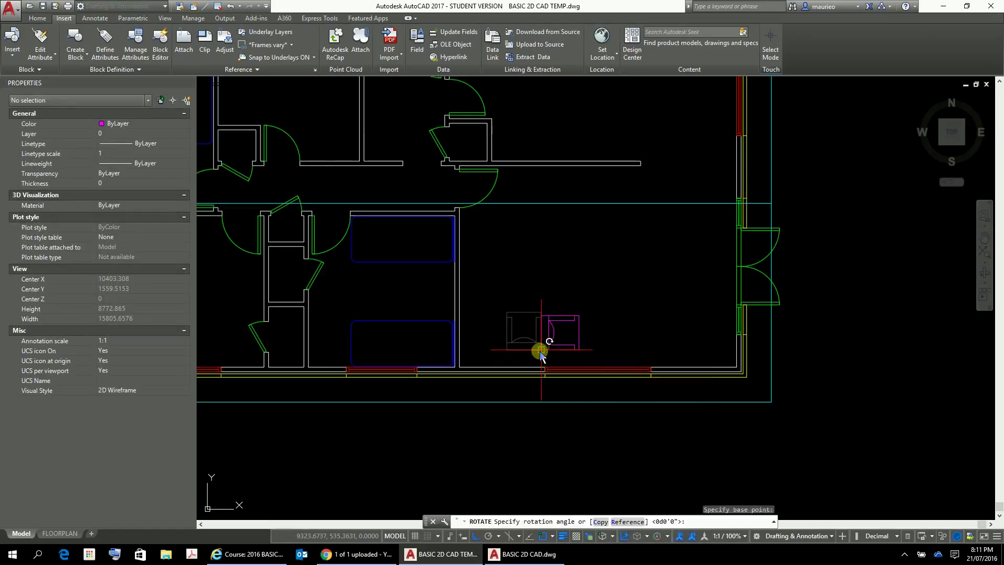
pyautogui.click(499, 535)
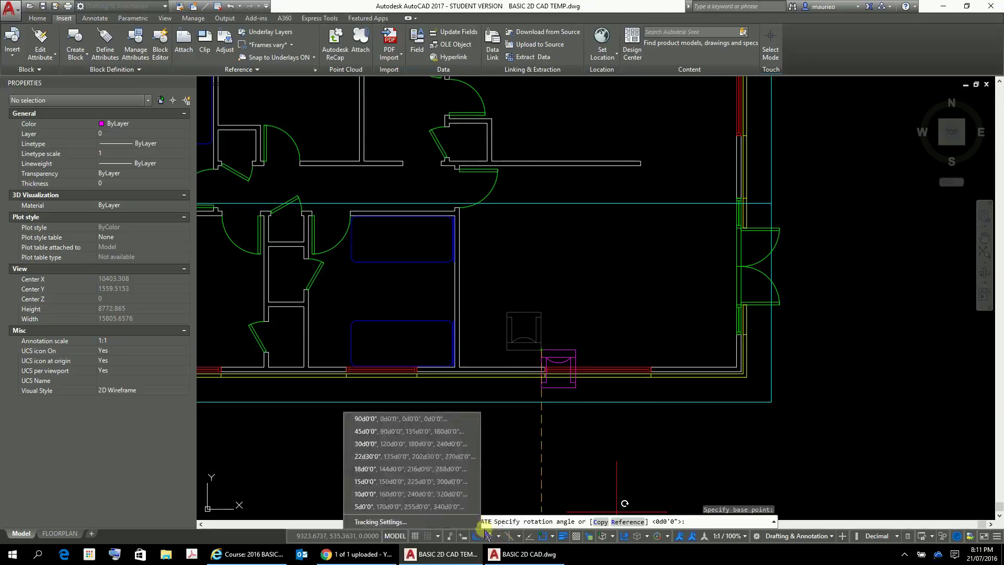
pyautogui.click(487, 540)
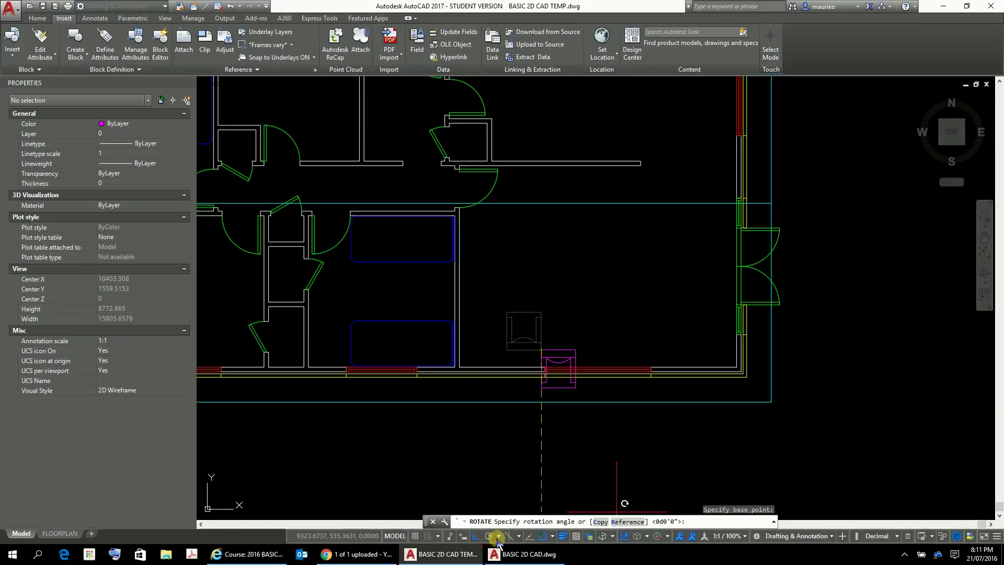
pyautogui.click(490, 539)
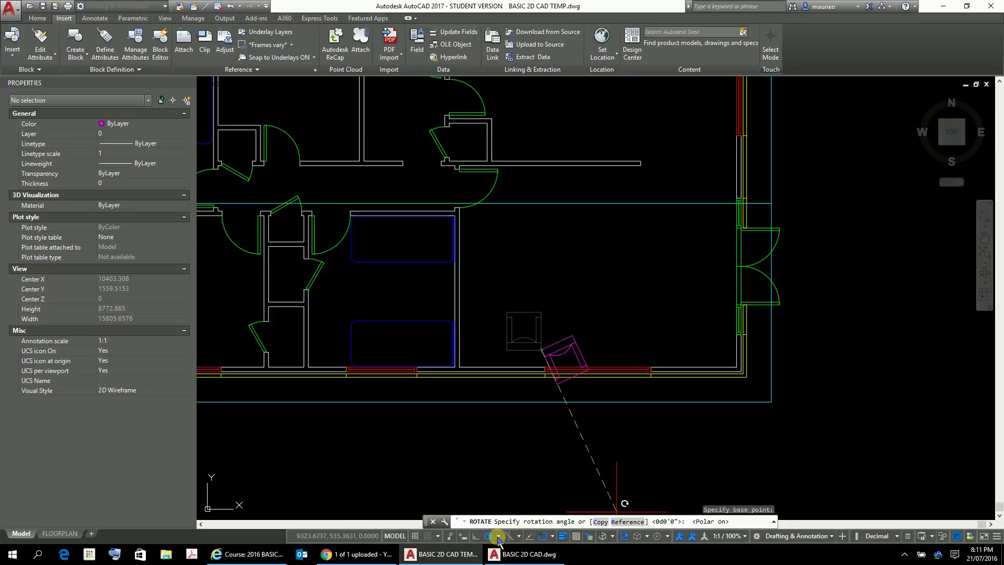
pyautogui.click(499, 537)
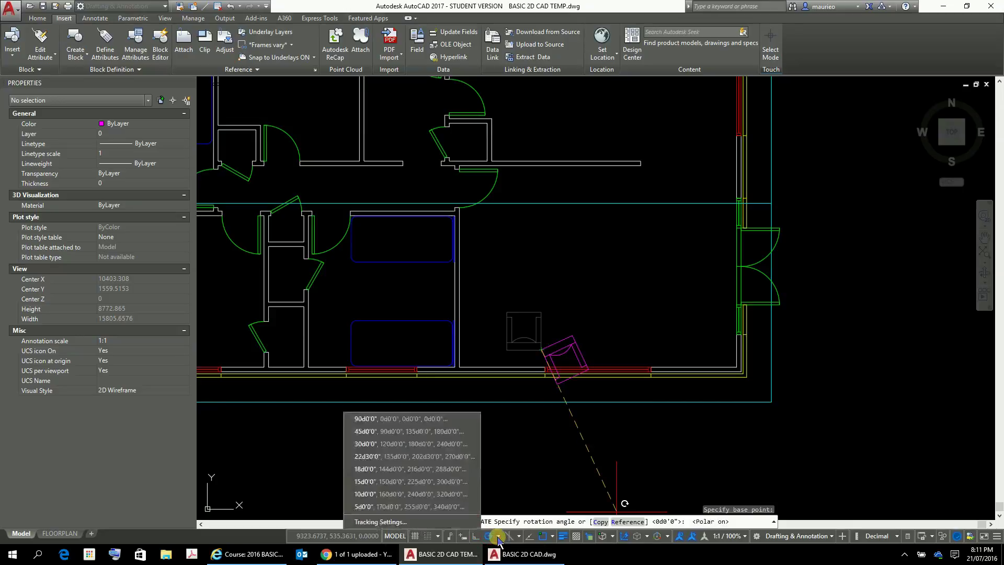
pyautogui.click(369, 434)
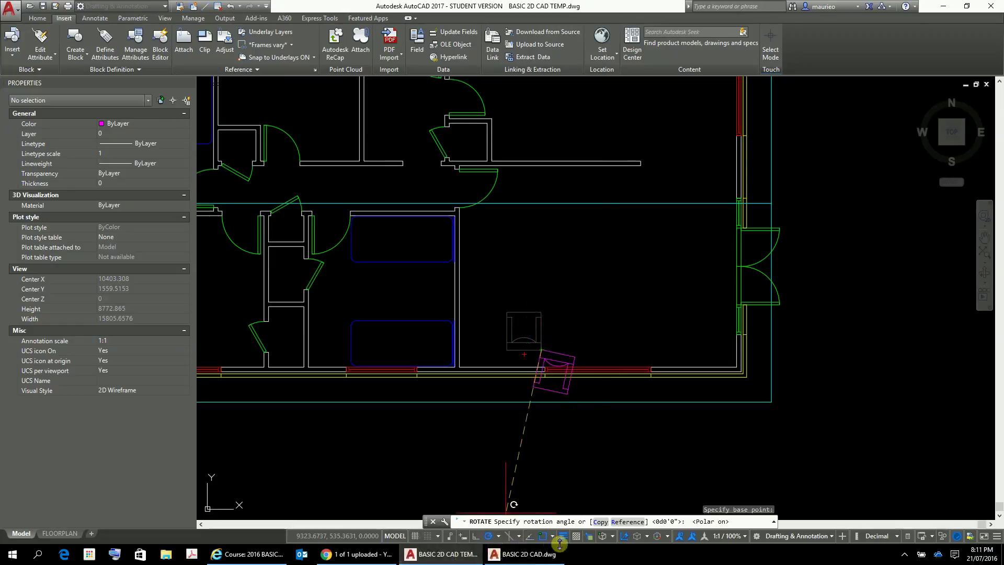
# - Enter a 45° rotation angle through dynamic input to turn the armchair diagonally
pyautogui.click(465, 537)
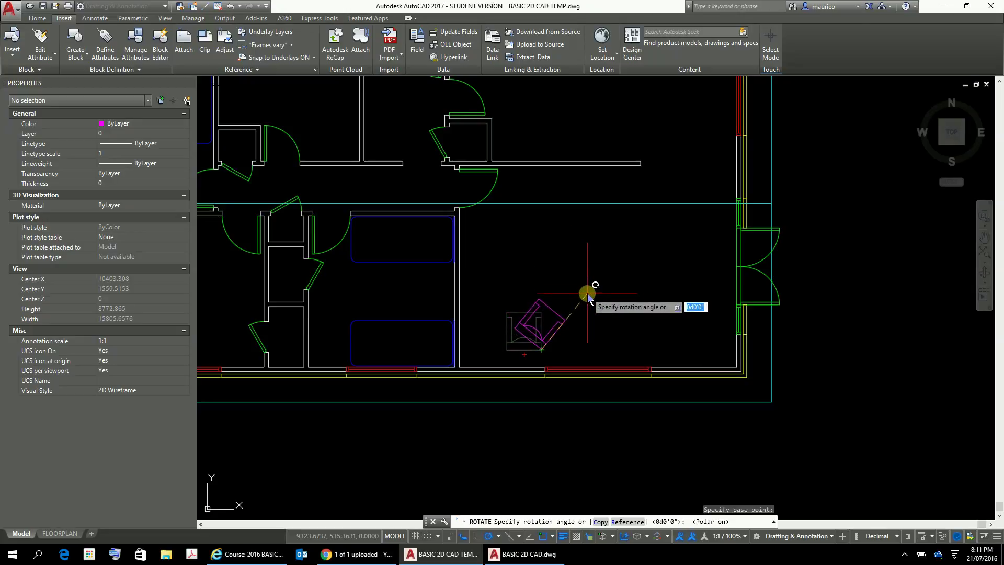
pyautogui.write('5')
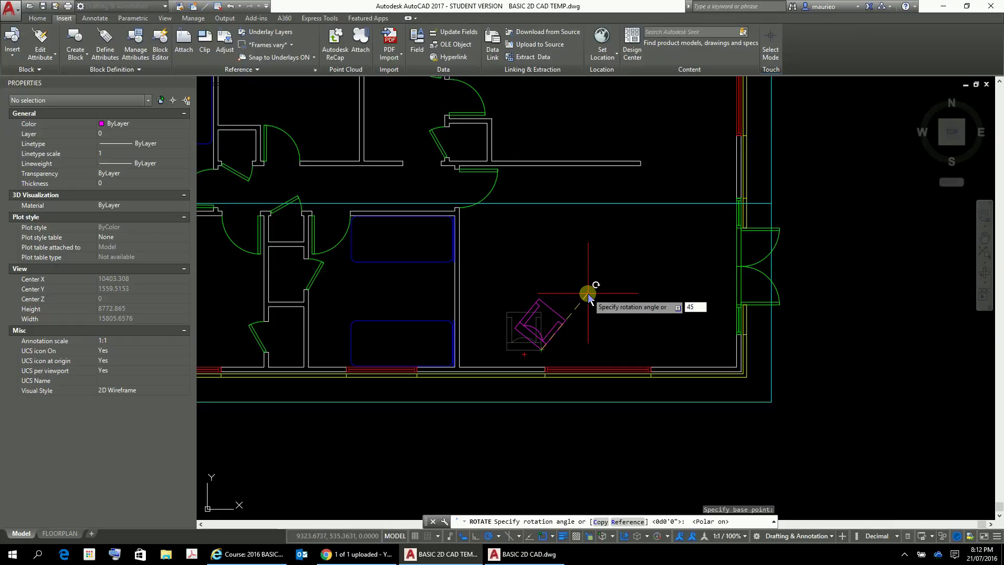
pyautogui.press('Return')
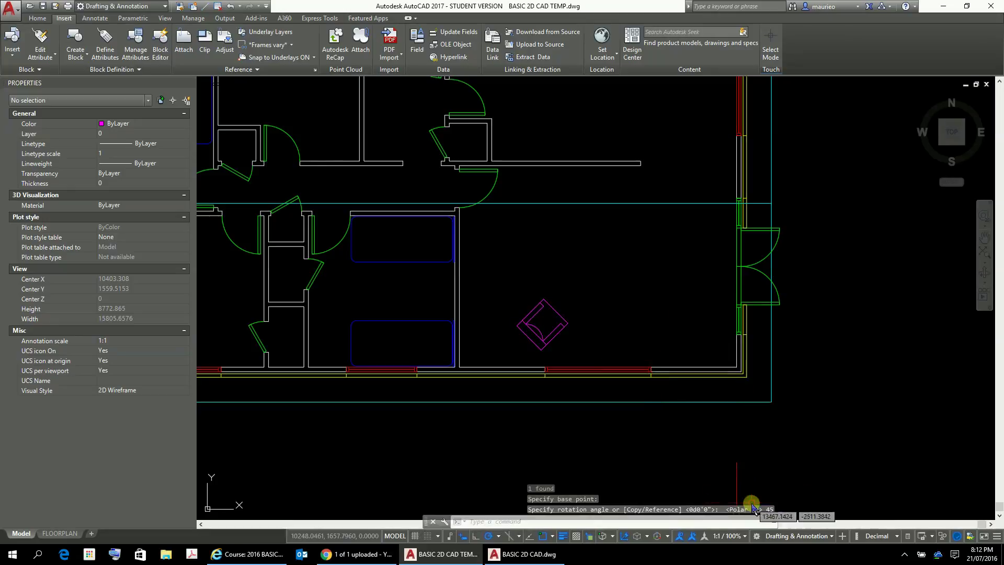
pyautogui.press('Escape')
pyautogui.press('Escape')
pyautogui.press('Escape')
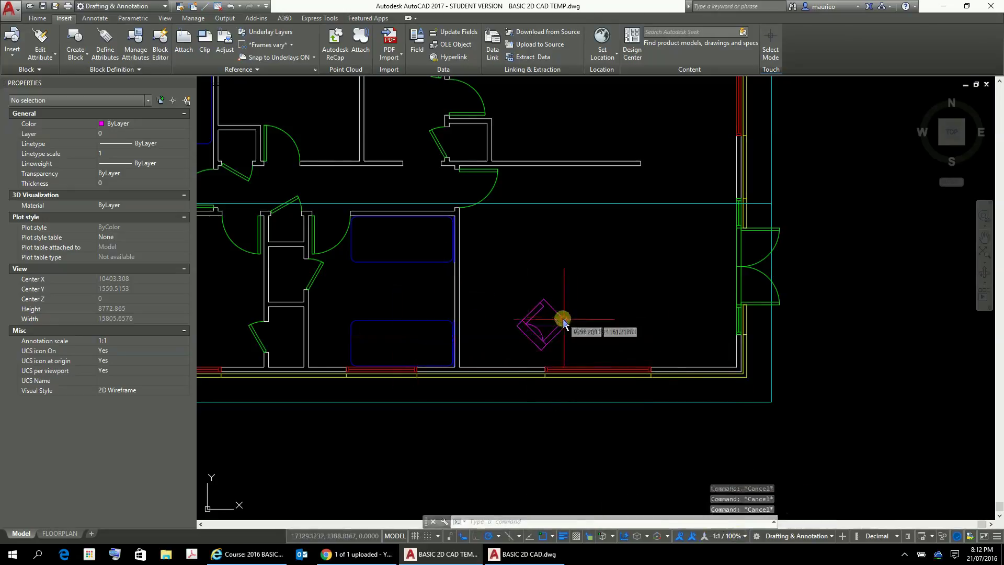
pyautogui.click(553, 332)
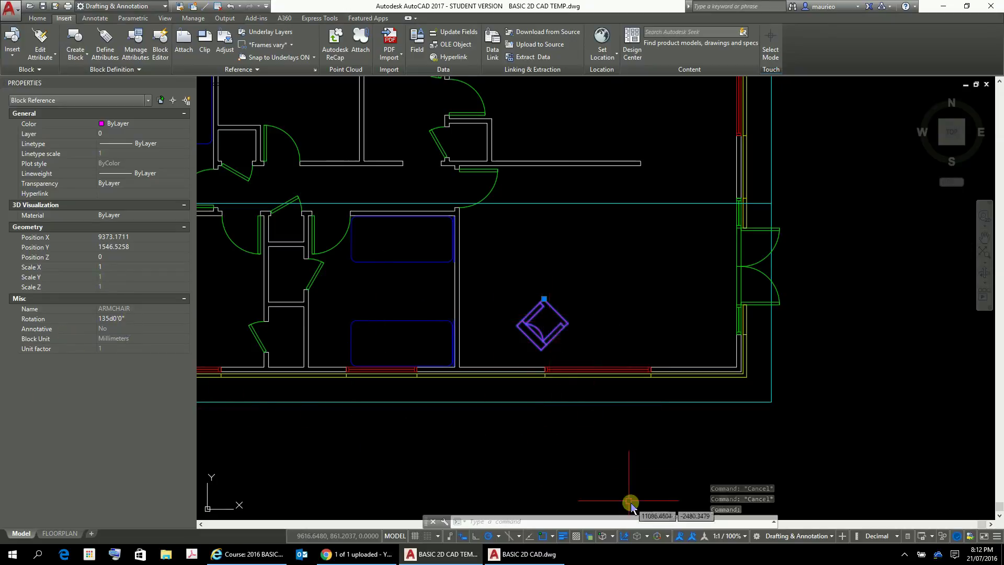
pyautogui.press('Escape')
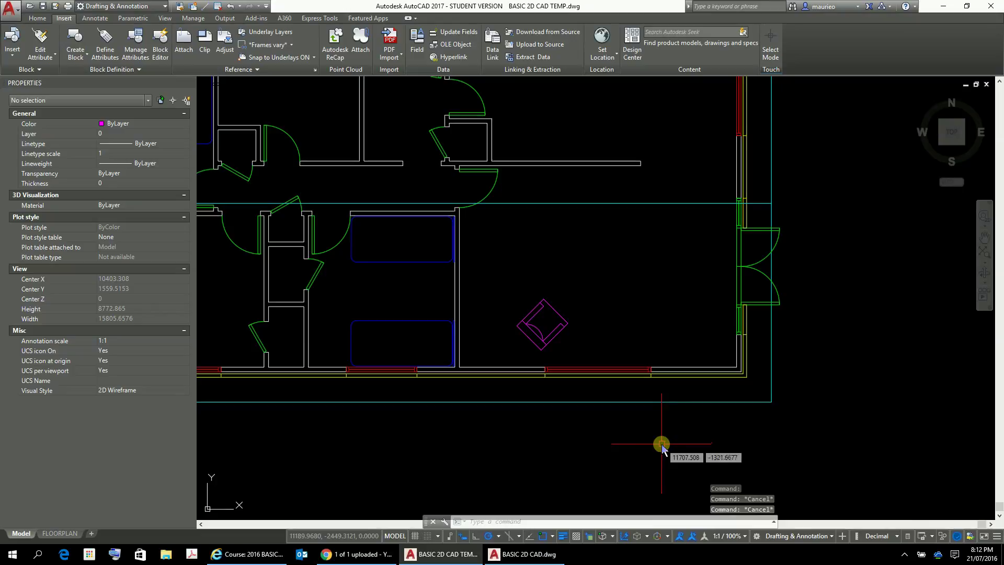
# - Move the rotated armchair by its bottom corner to a spot beside the lounge window
pyautogui.scroll(4, 522, 368)
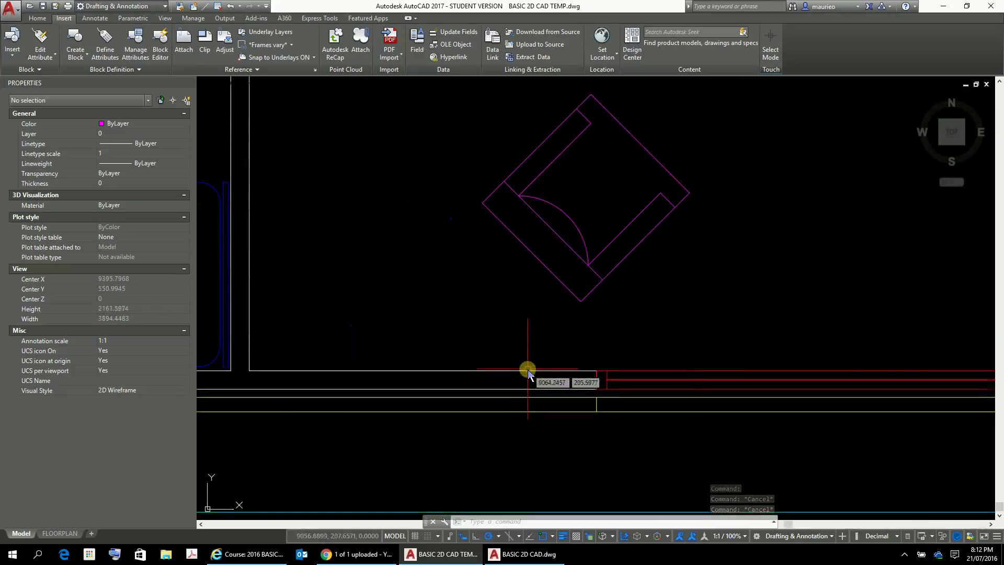
pyautogui.click(594, 290)
pyautogui.rightClick(614, 305)
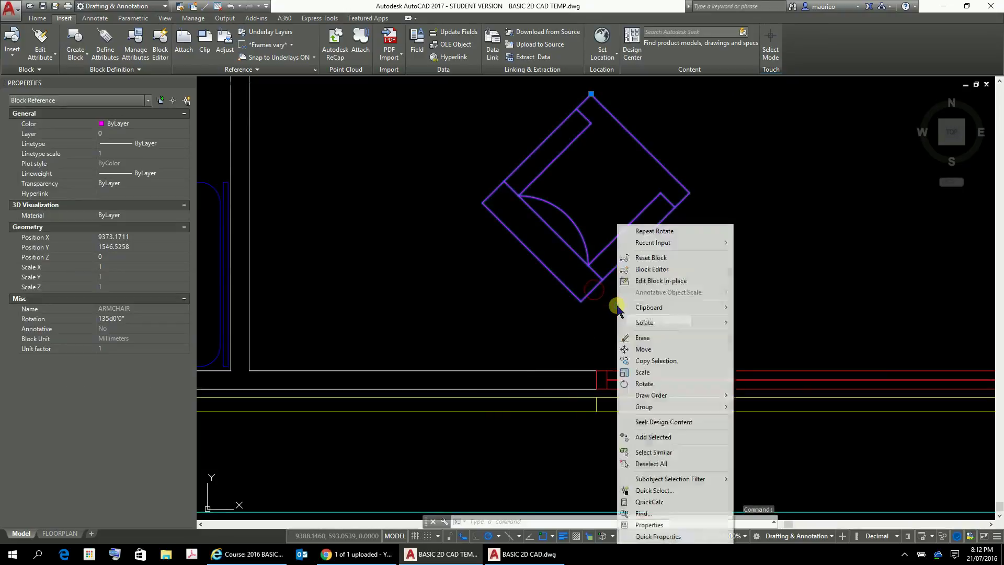
pyautogui.click(631, 350)
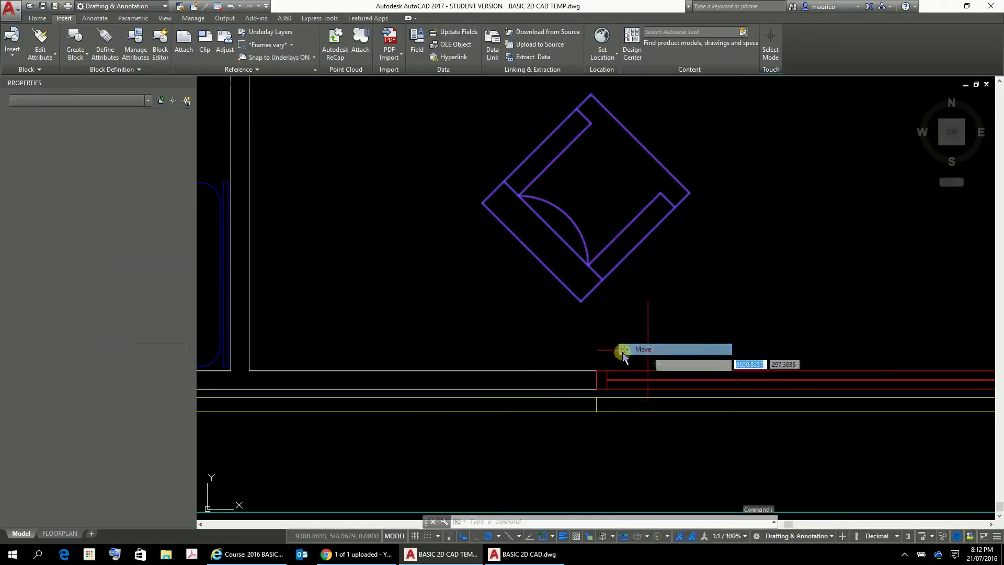
pyautogui.click(580, 305)
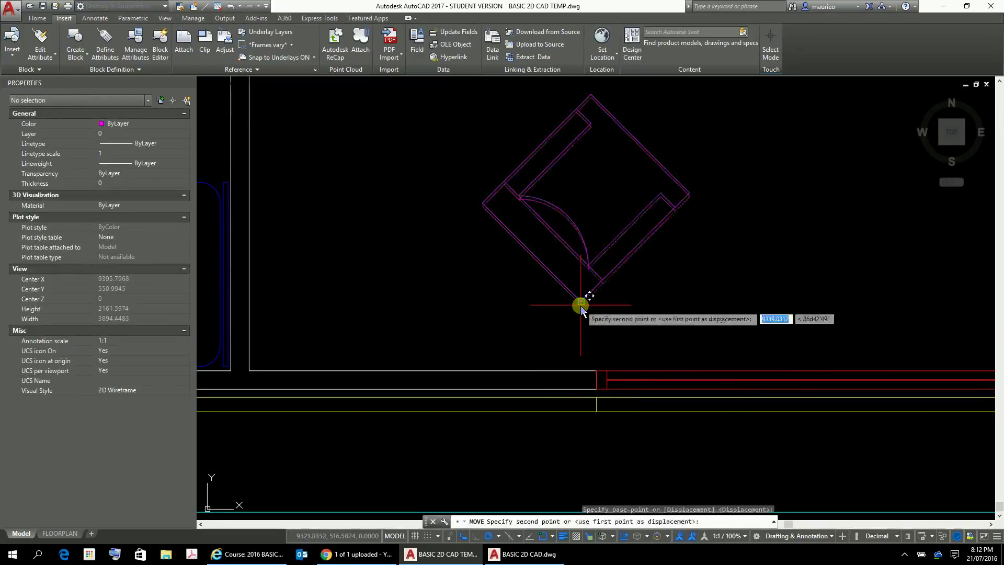
pyautogui.click(621, 331)
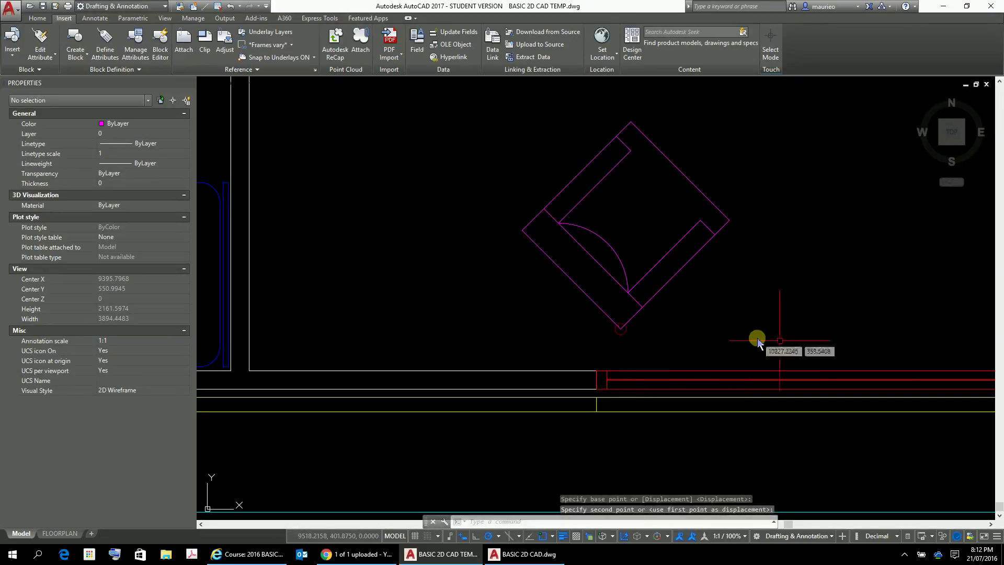
pyautogui.scroll(-5, 849, 264)
pyautogui.moveTo(851, 262); pyautogui.dragTo(598, 369, button='middle')
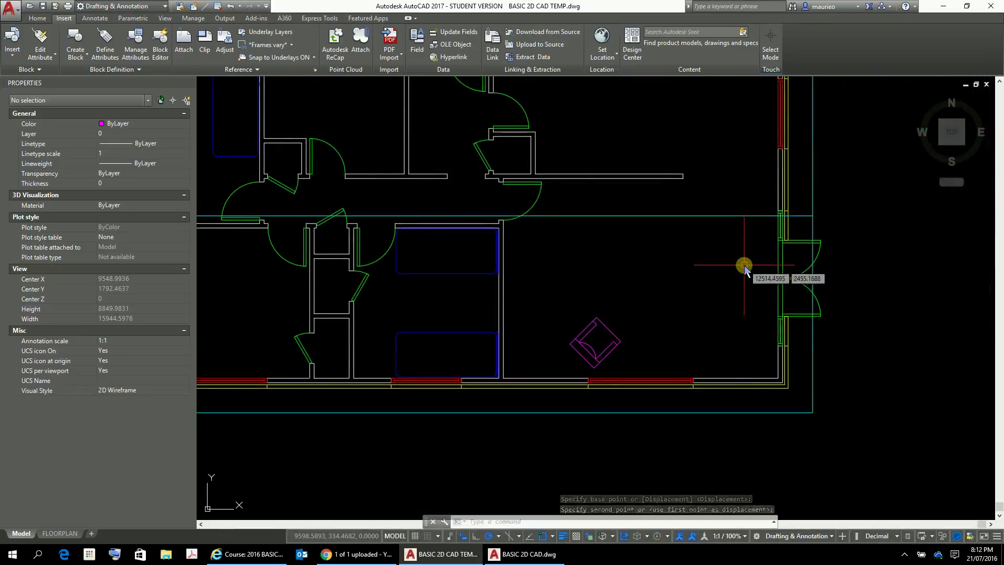